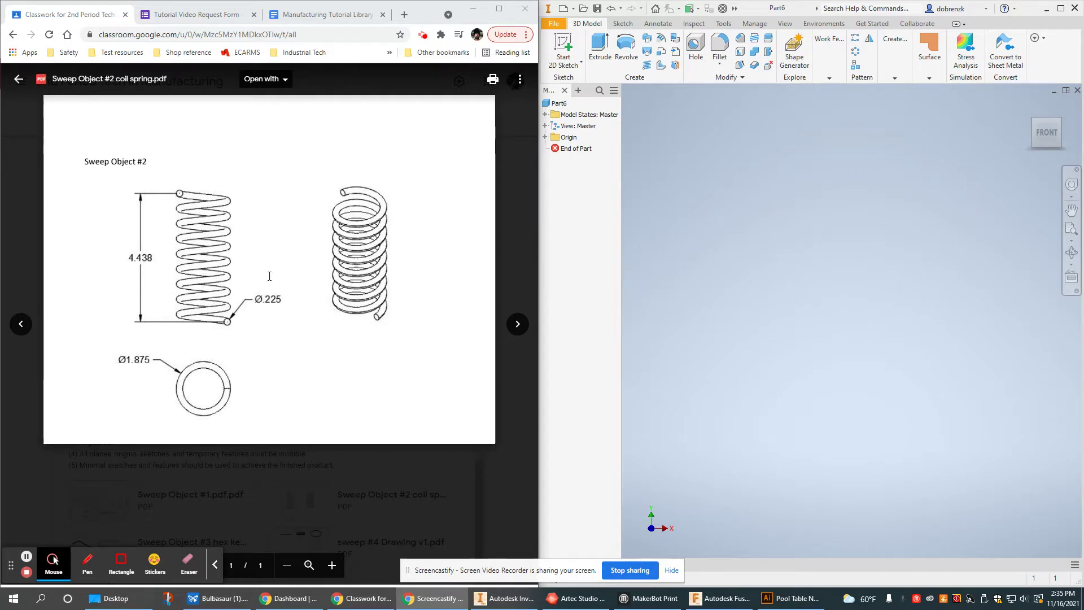
Step: Start a 3D sketch and begin a helical curve defined by Revolution and Height
{"action": "left_click", "coordinate": [572, 65]}
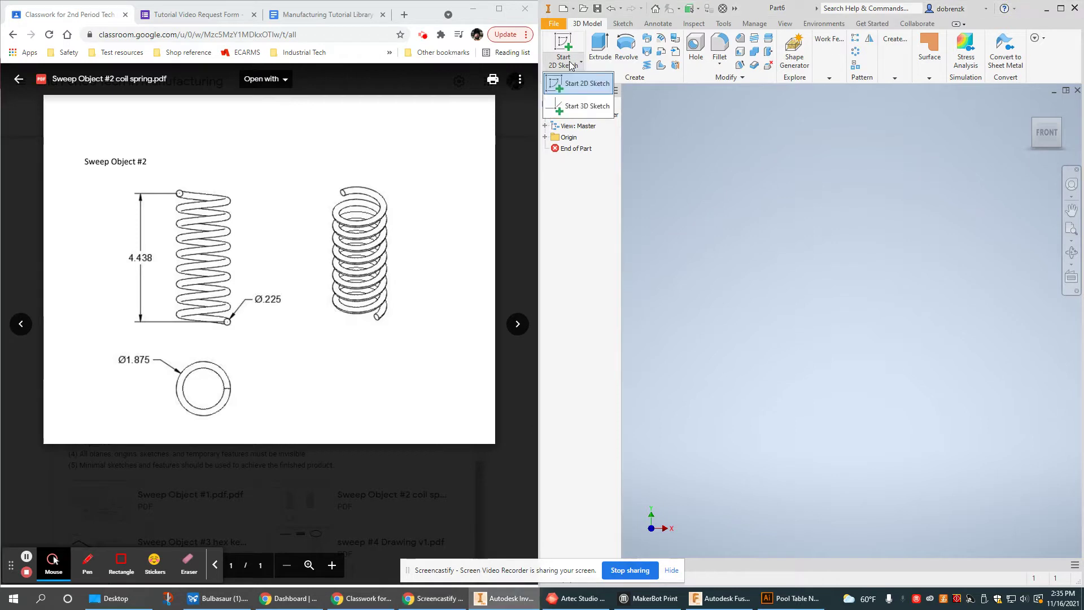
{"action": "left_click", "coordinate": [598, 105]}
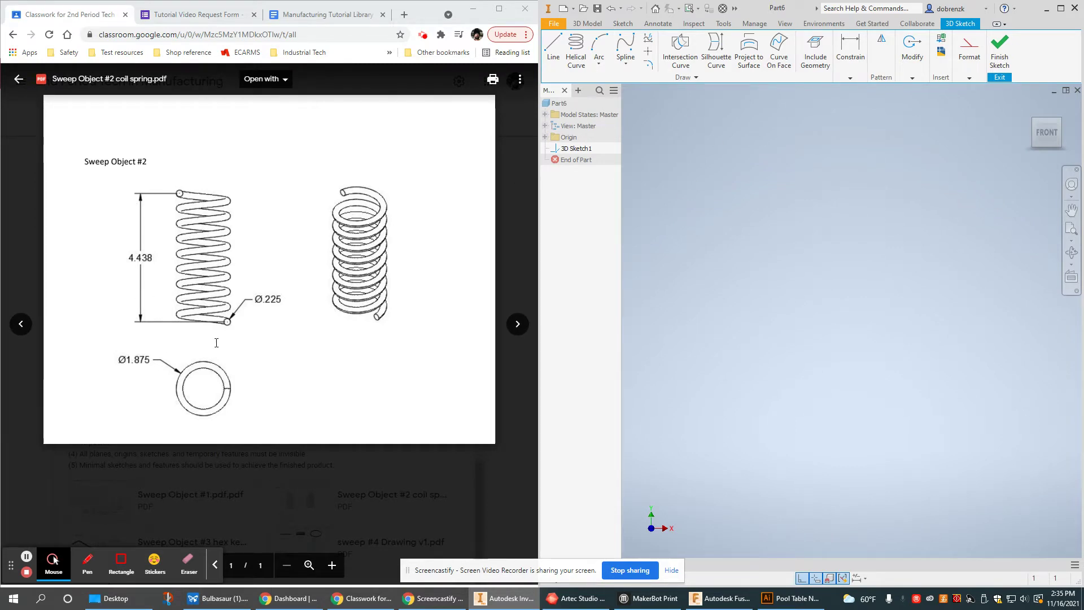
{"action": "left_click", "coordinate": [576, 51]}
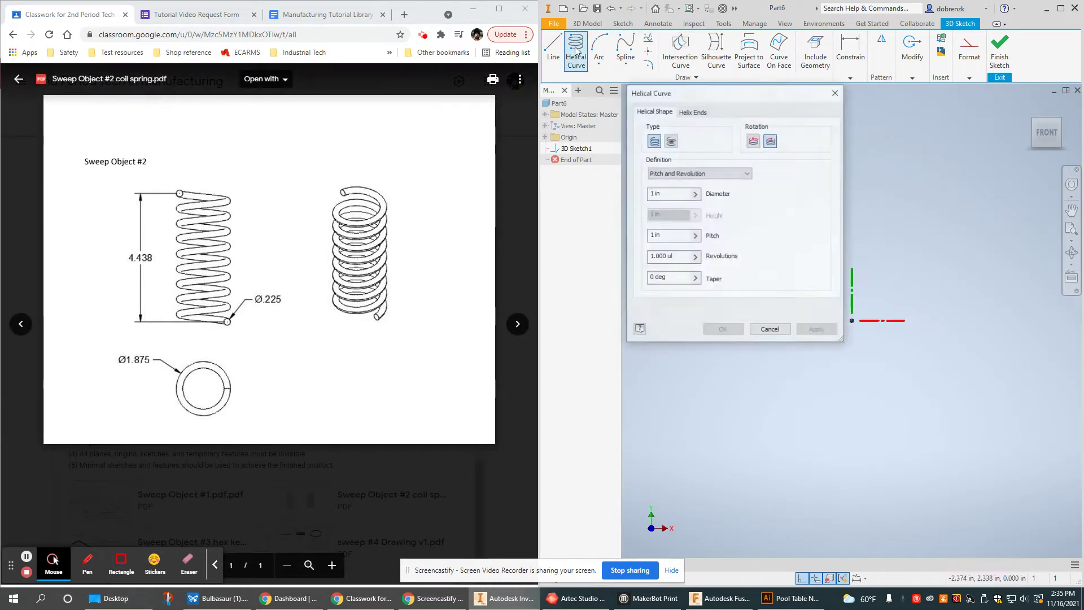
{"action": "left_click", "coordinate": [729, 180]}
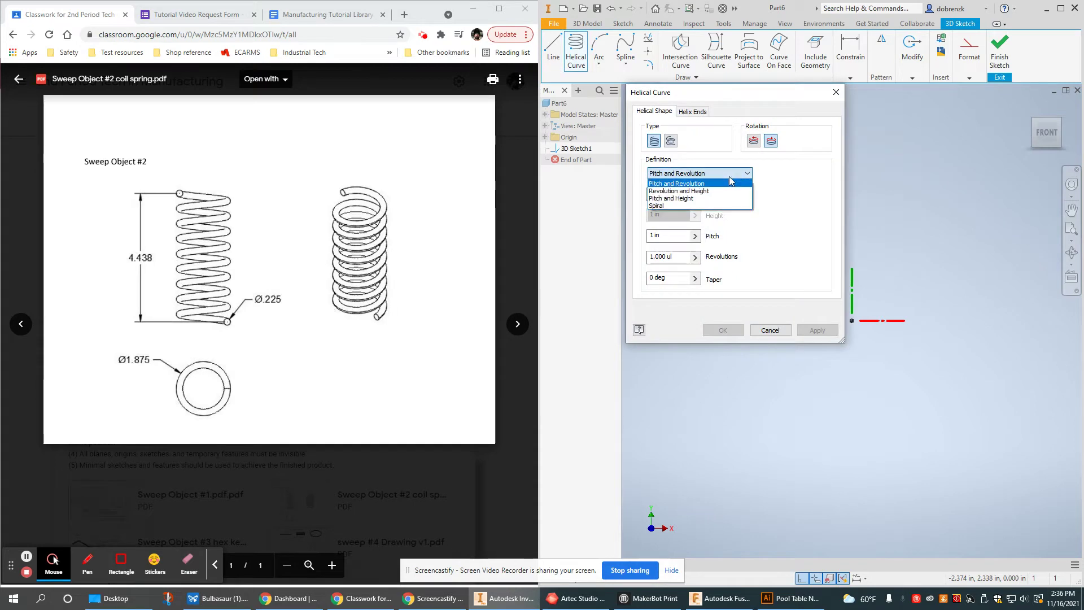
{"action": "left_click", "coordinate": [670, 191]}
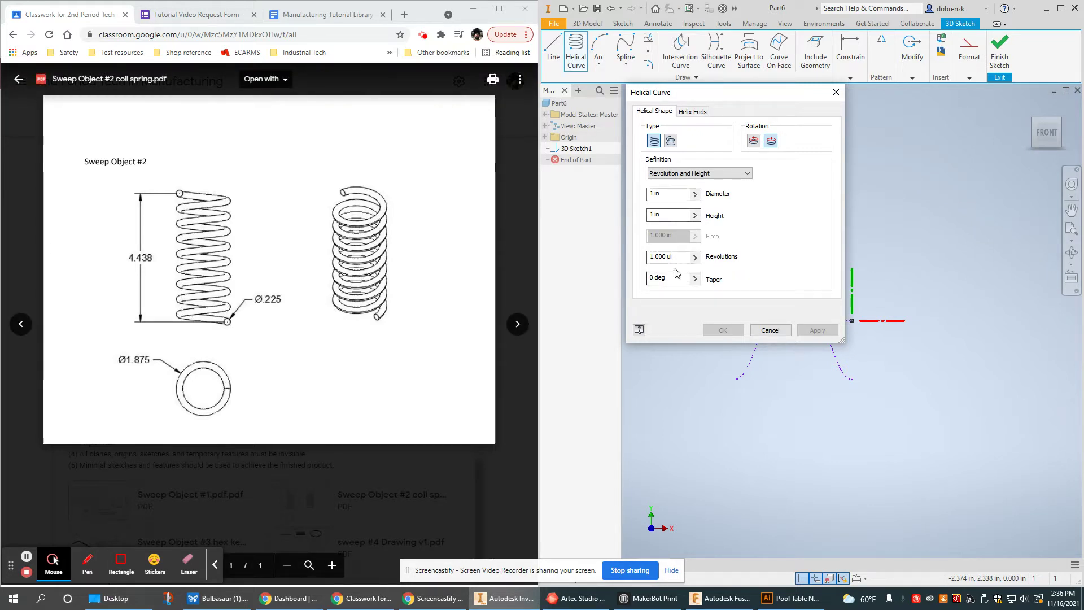
Step: Set the helical curve to 8.5 revolutions, a height of 4.438 in and a diameter of 1.875 in
{"action": "key", "text": "Tab"}
{"action": "type", "text": "8.5"}
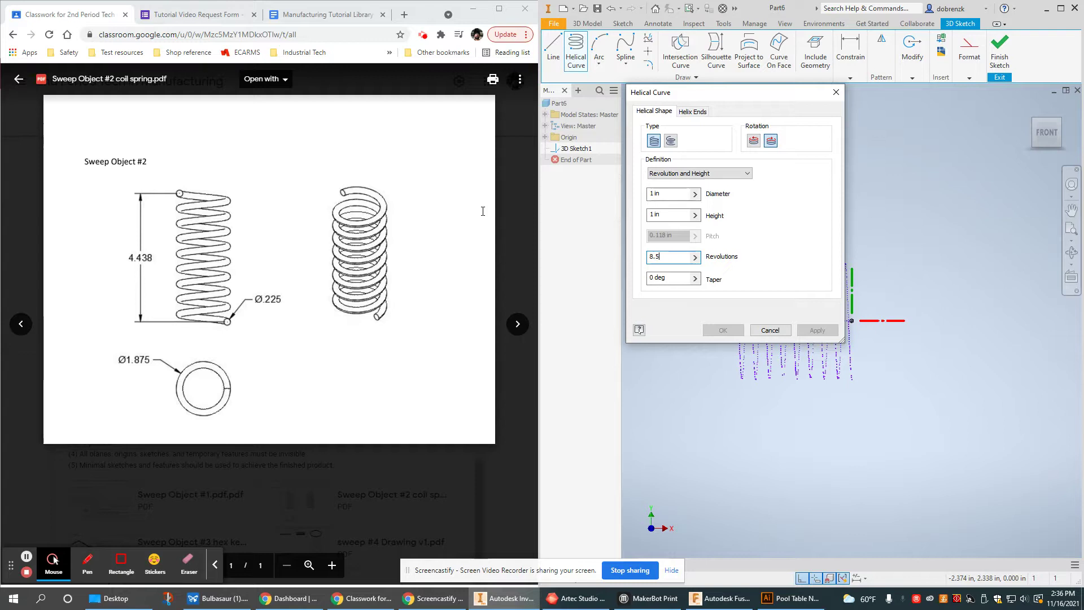
{"action": "left_click", "coordinate": [672, 215]}
{"action": "type", "text": "4.438"}
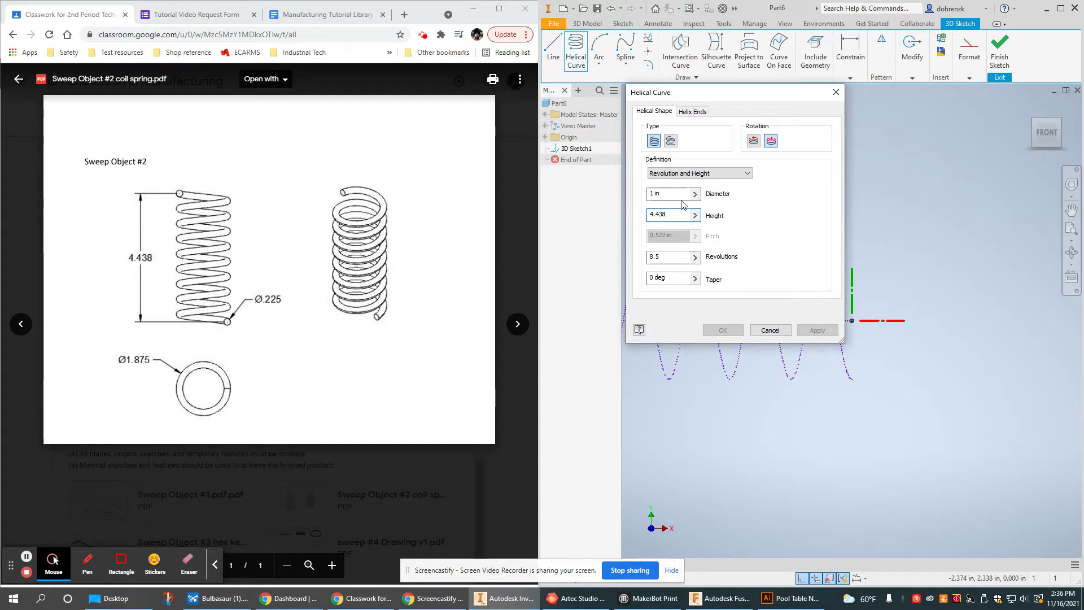
{"action": "key", "text": "shift+Tab"}
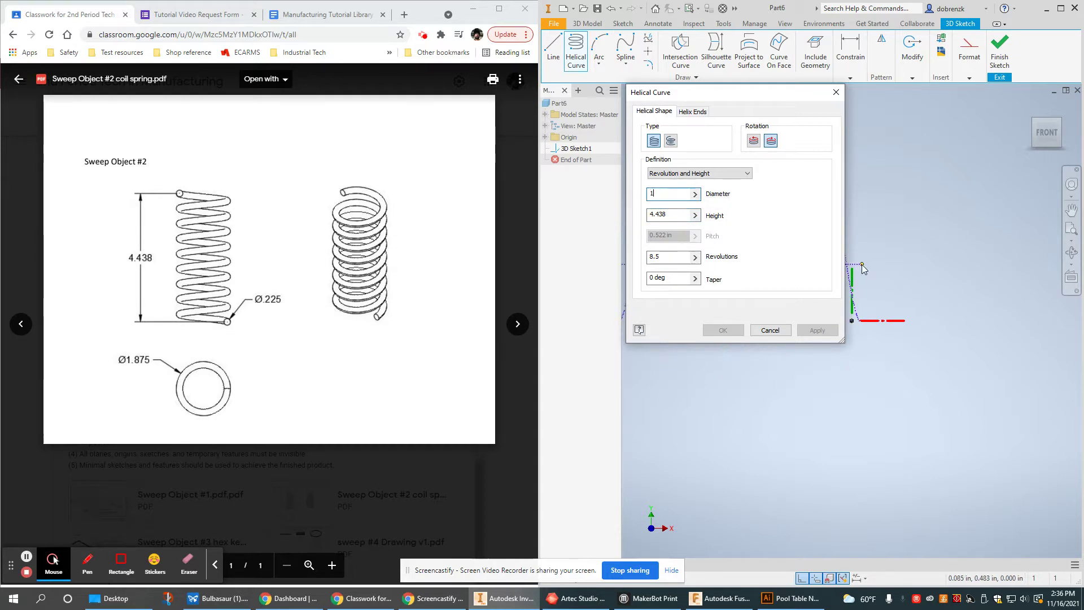
{"action": "type", "text": "1.875"}
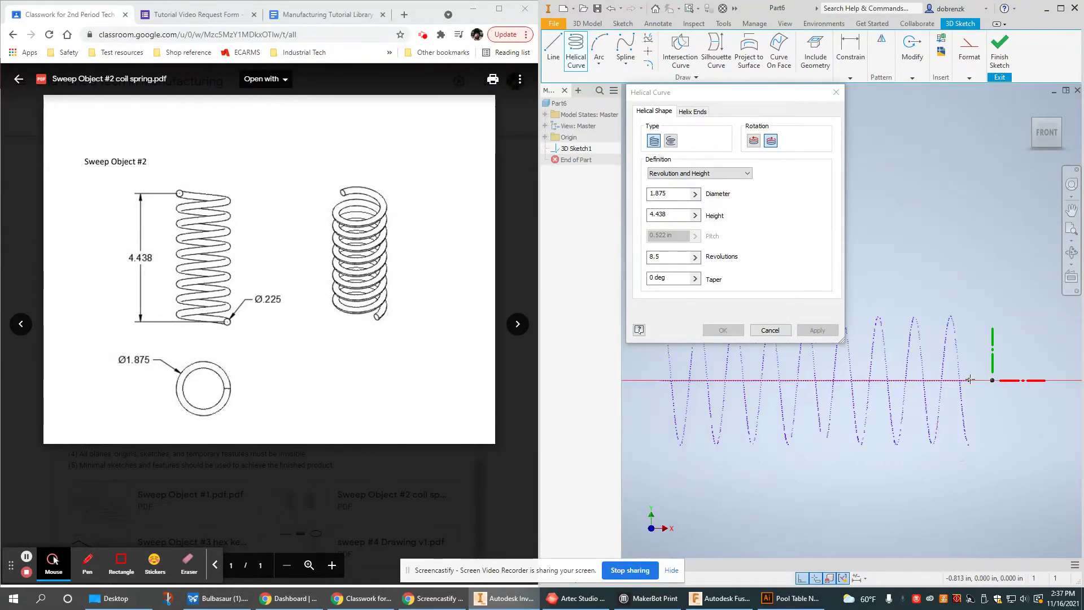
Step: Place the helix axis from the origin straight up along the Y axis, pick its start point and create the curve
{"action": "left_click", "coordinate": [993, 380]}
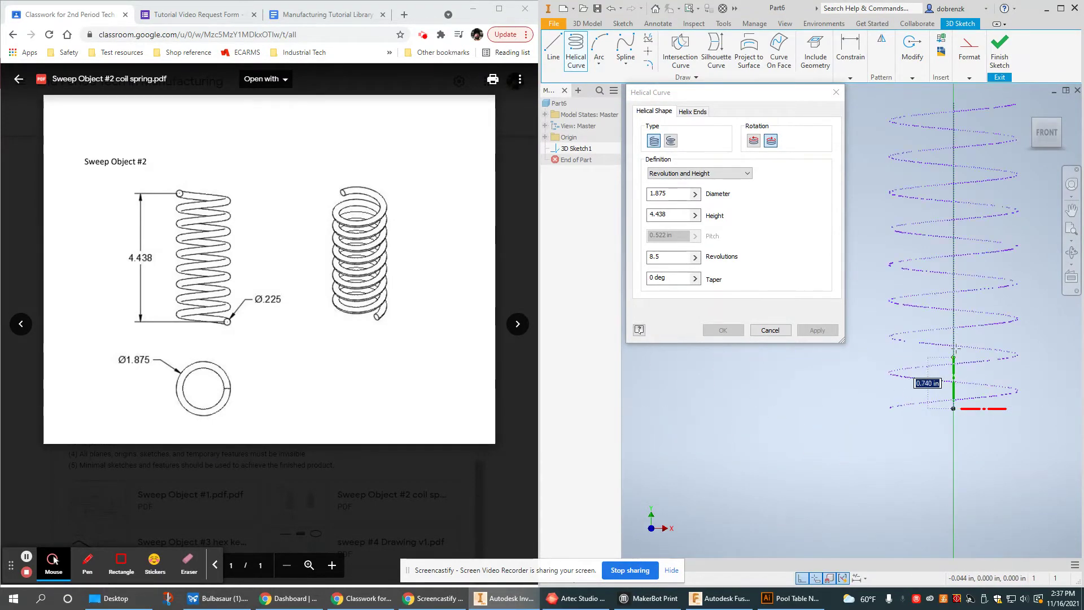
{"action": "left_click", "coordinate": [954, 319]}
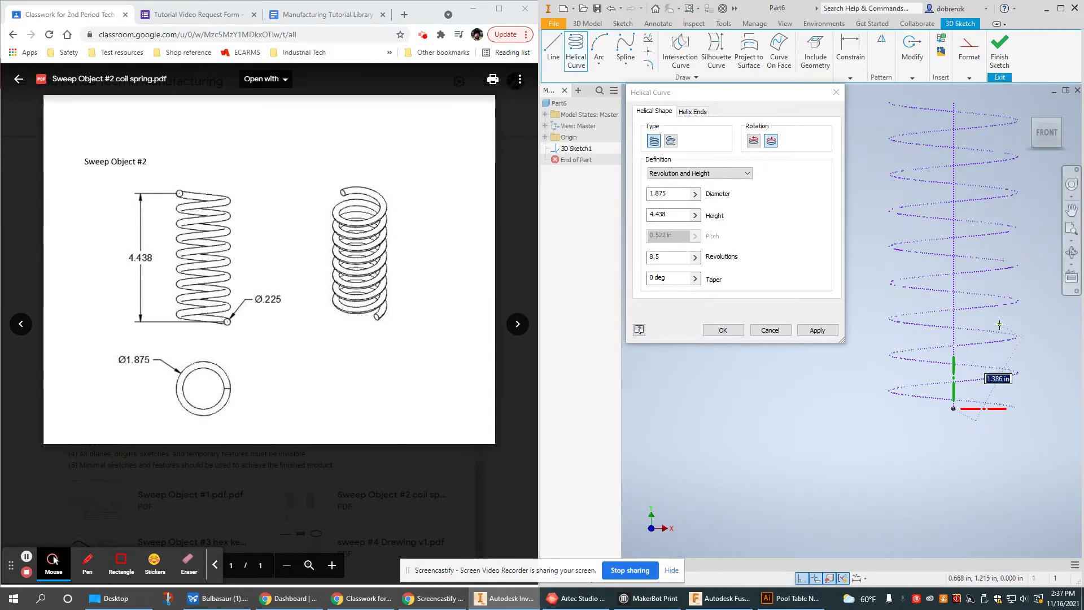
{"action": "left_click", "coordinate": [980, 353]}
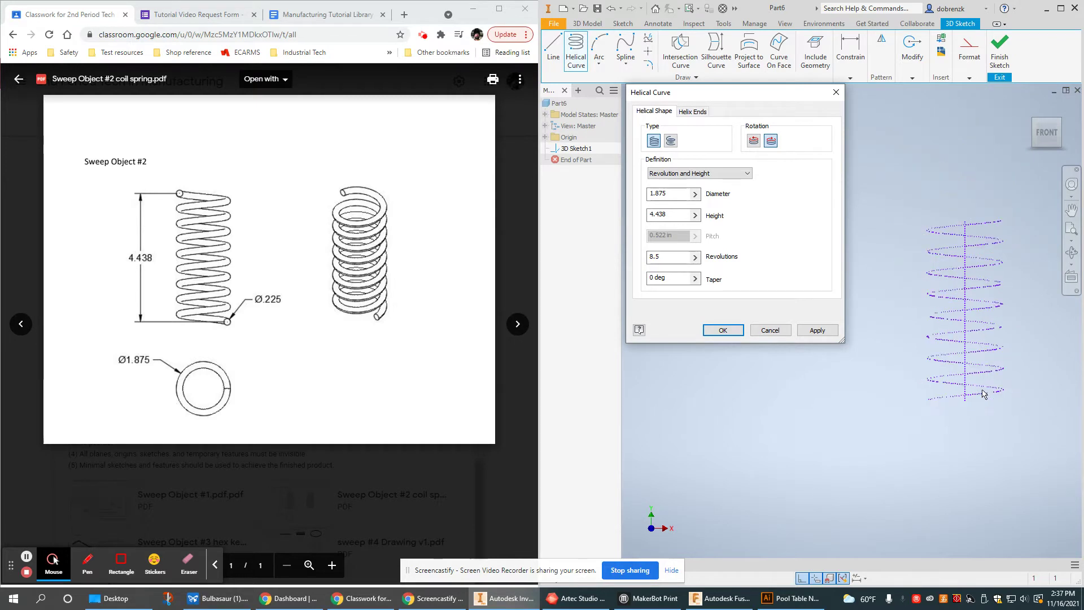
{"action": "middle_click_drag", "start_coordinate": [983, 394], "coordinate": [954, 363]}
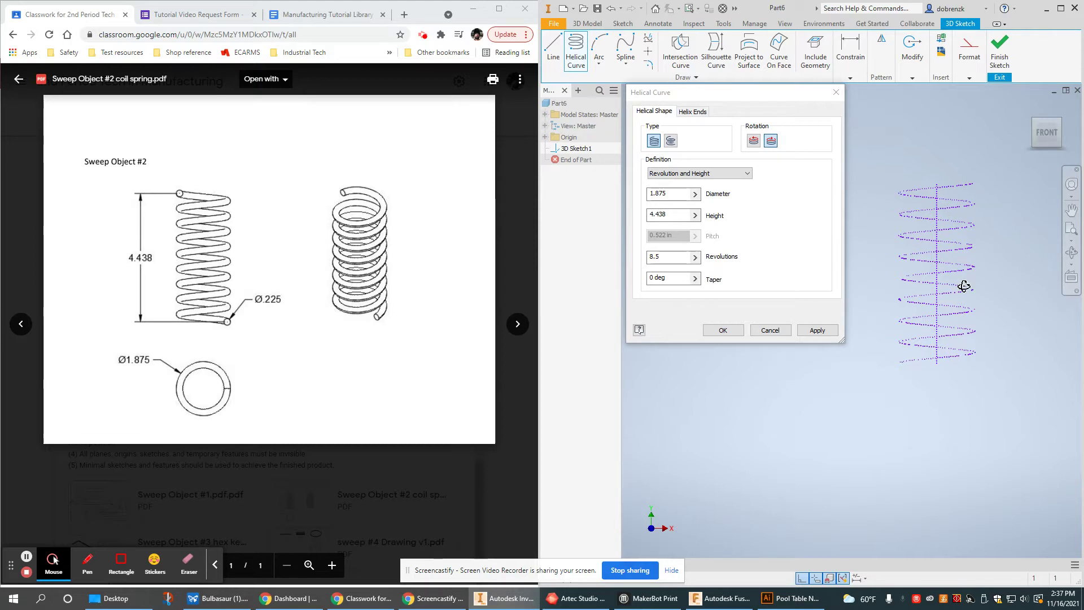
{"action": "middle_click_drag", "start_coordinate": [964, 286], "coordinate": [961, 307], "text": "shift"}
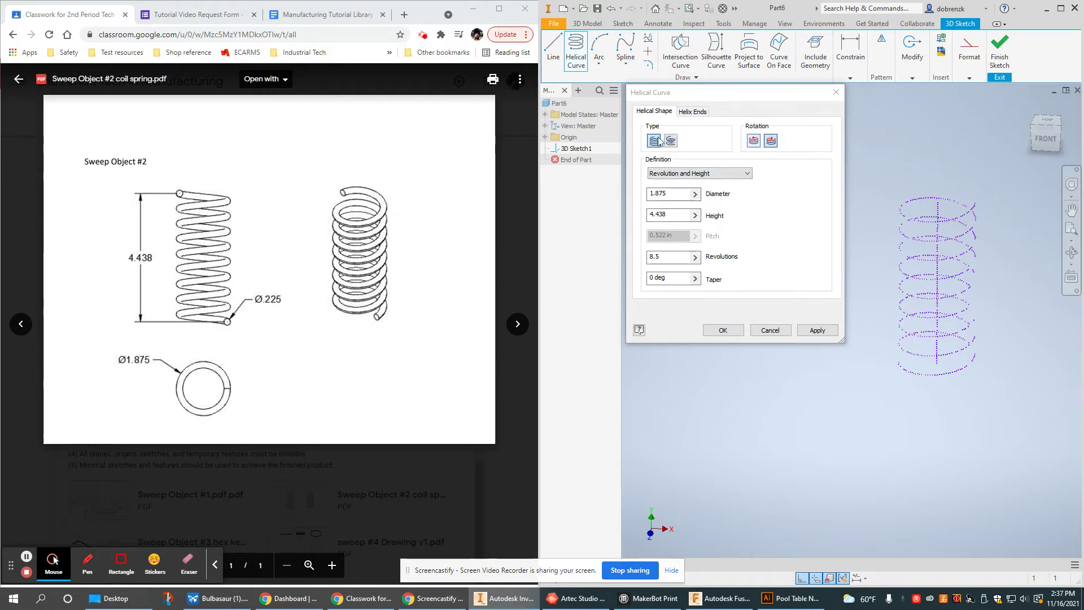
{"action": "left_click", "coordinate": [730, 331]}
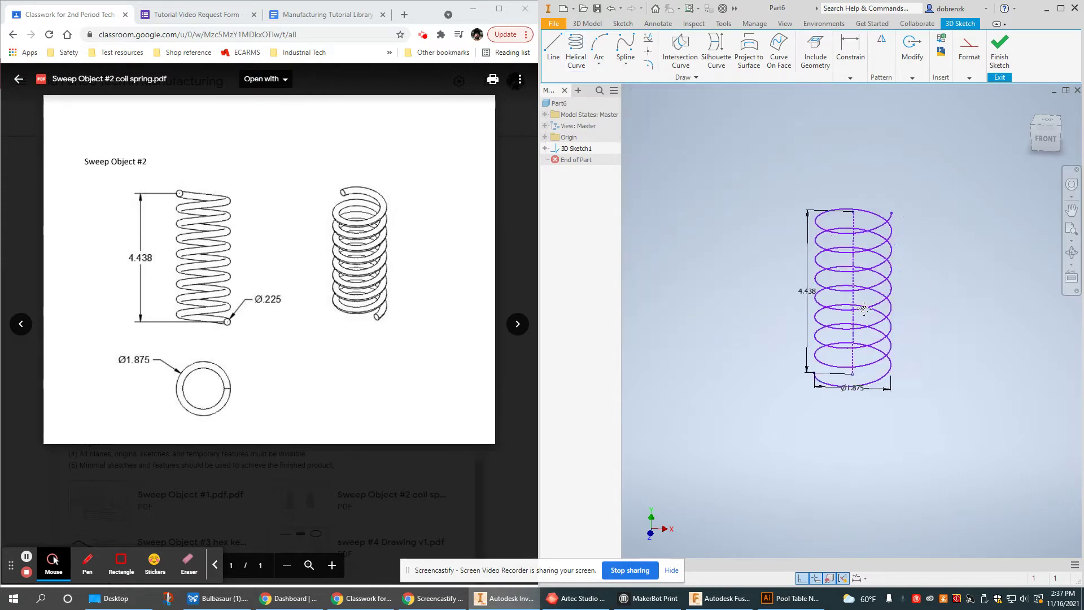
Step: Apply a collinear constraint between the helix's dashed centerline and the origin Y Axis
{"action": "left_click_drag", "start_coordinate": [864, 309], "coordinate": [840, 346]}
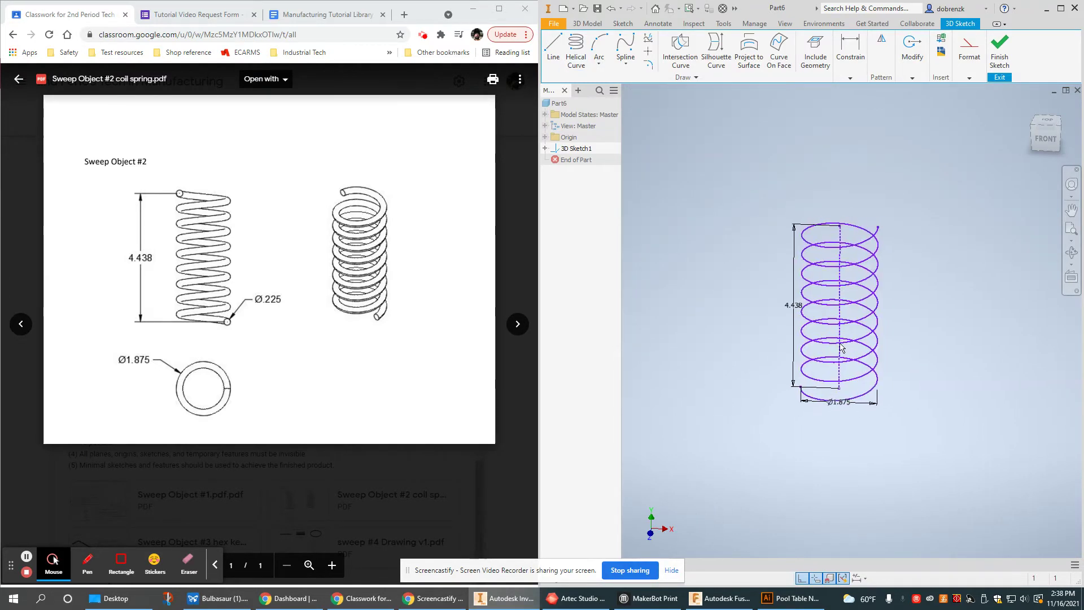
{"action": "middle_click_drag", "start_coordinate": [840, 347], "coordinate": [989, 328], "text": "shift"}
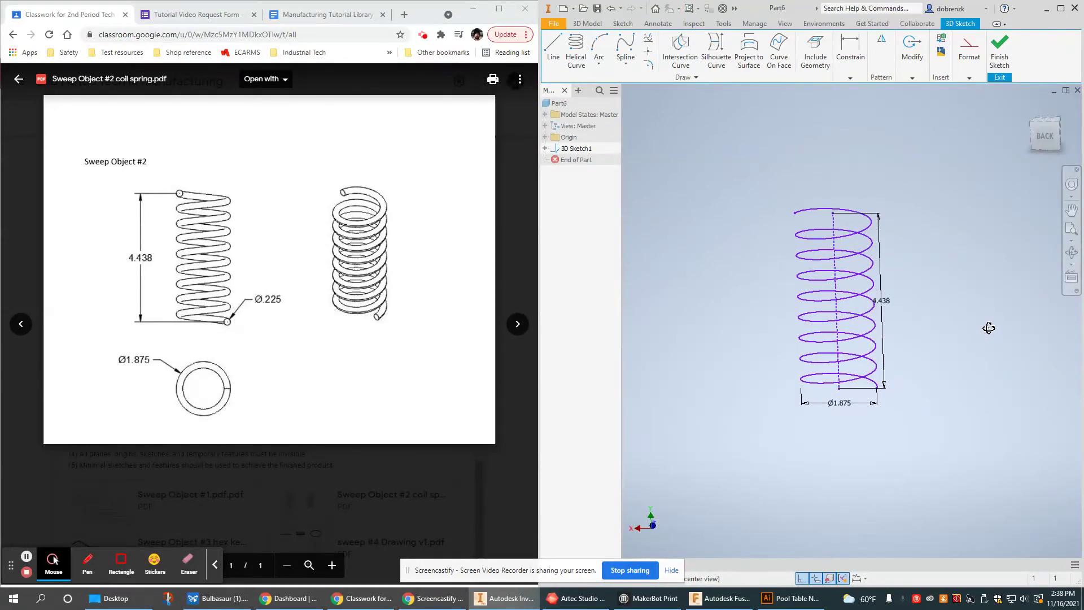
{"action": "middle_click_drag", "start_coordinate": [898, 334], "coordinate": [770, 271], "text": "shift"}
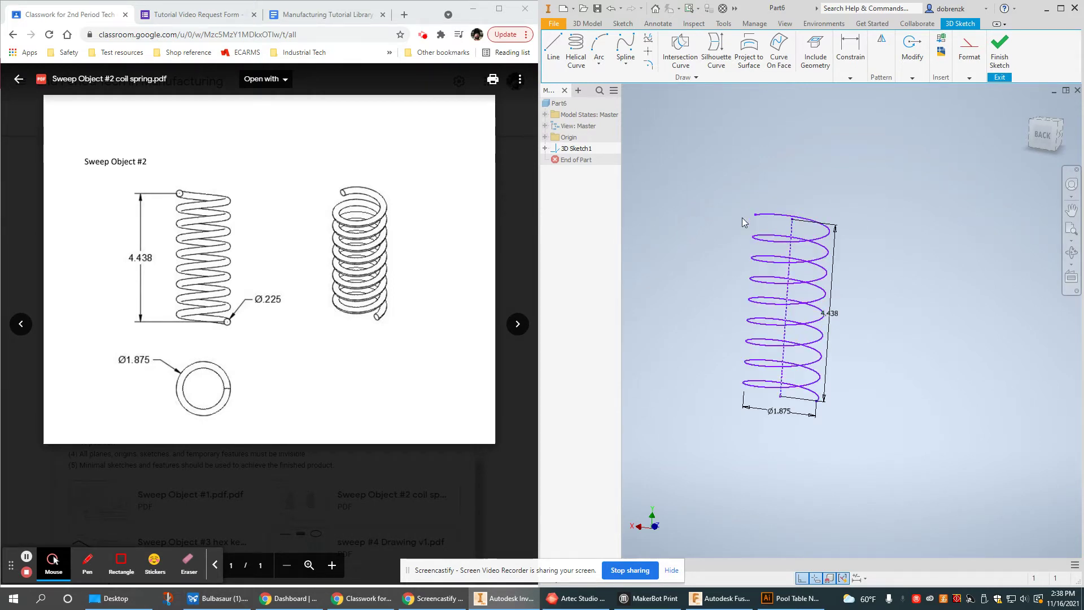
{"action": "left_click", "coordinate": [545, 137]}
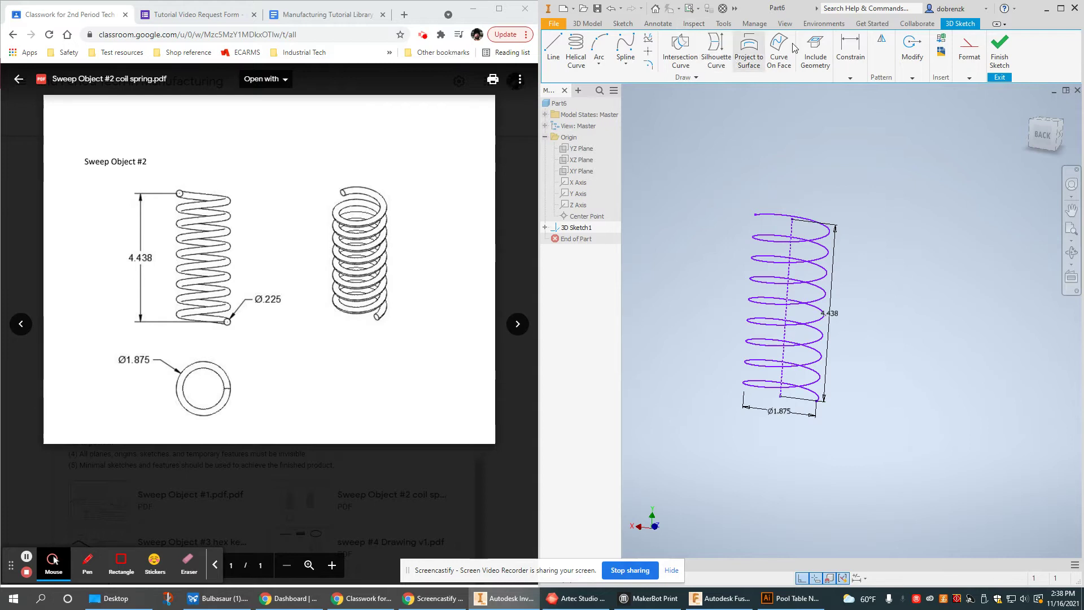
{"action": "left_click", "coordinate": [981, 56]}
{"action": "left_click", "coordinate": [856, 80]}
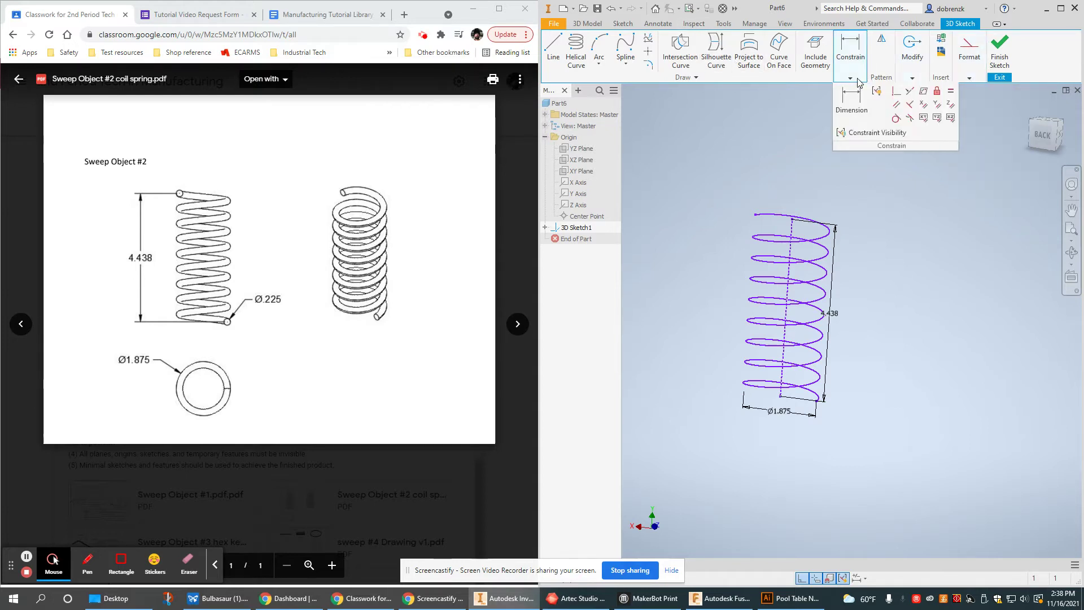
{"action": "left_click", "coordinate": [910, 91]}
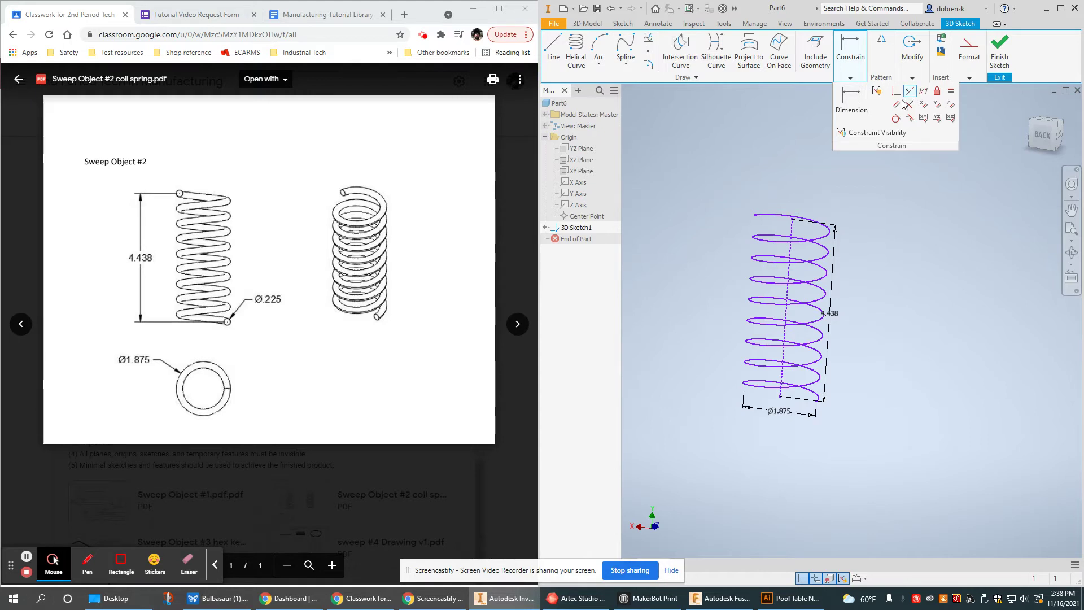
{"action": "left_click", "coordinate": [791, 228]}
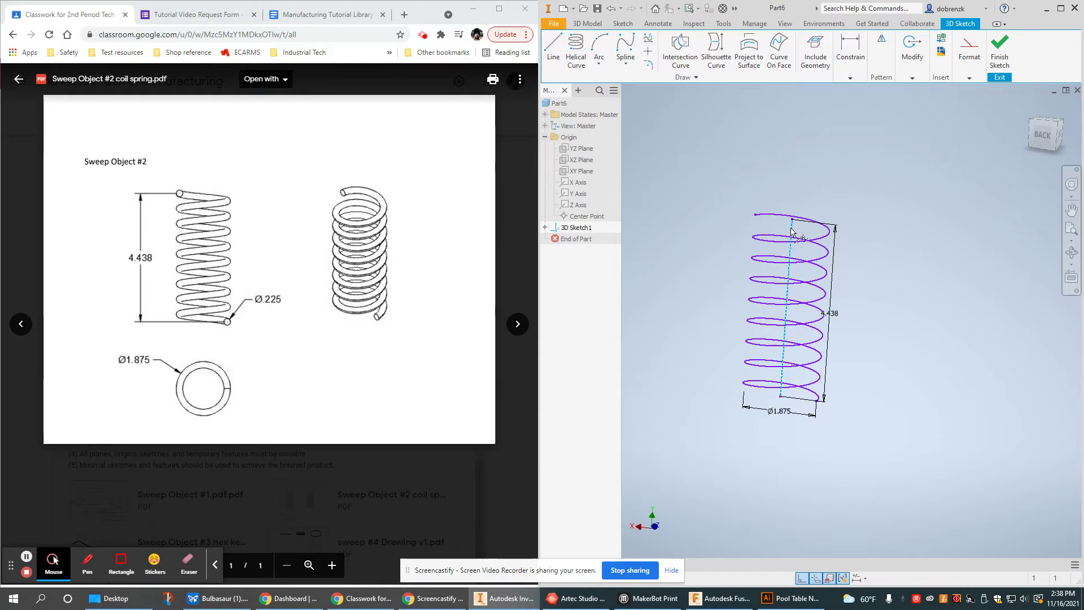
{"action": "left_click", "coordinate": [583, 195]}
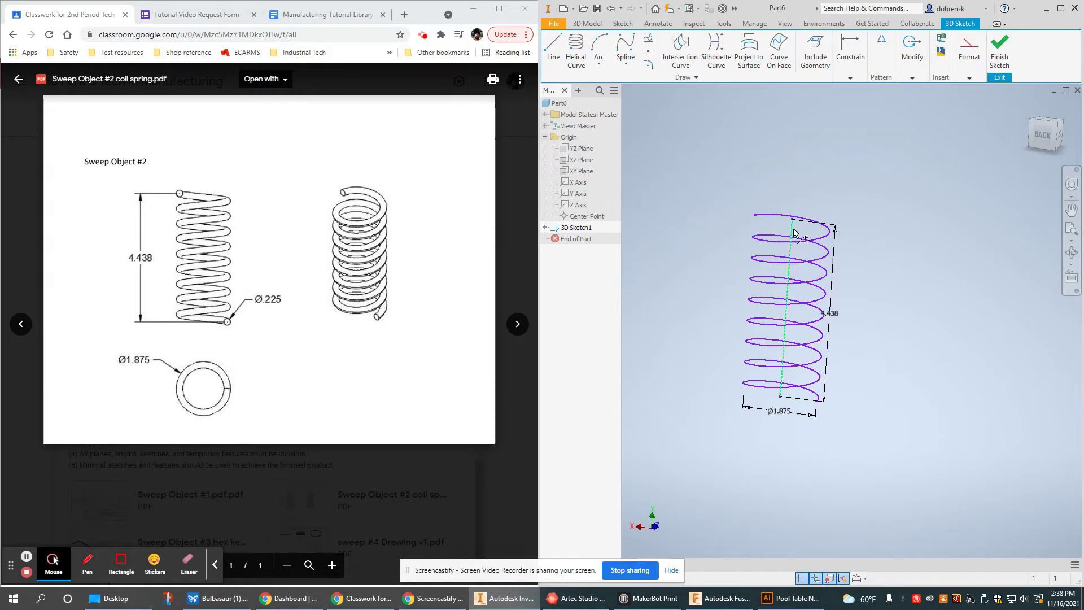
{"action": "right_click", "coordinate": [900, 203]}
{"action": "left_click", "coordinate": [794, 238]}
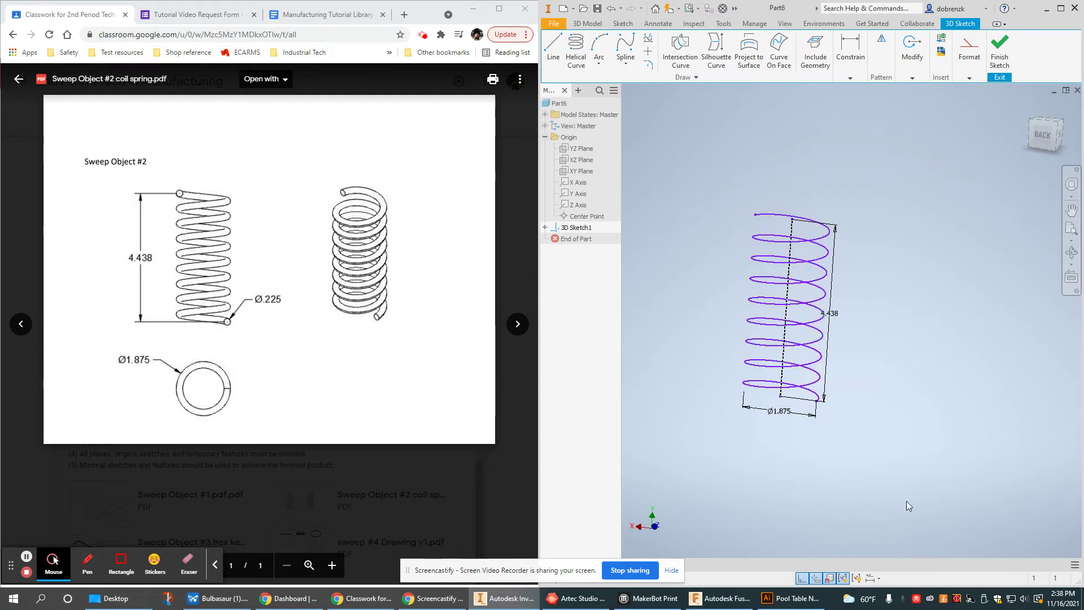
Step: Rotate the helix slightly about its axis and try to make its lower endpoint coincident with the XZ Plane
{"action": "mouse_move", "coordinate": [750, 217]}
{"action": "left_mouse_down"}
{"action": "mouse_move", "coordinate": [762, 202]}
{"action": "mouse_move", "coordinate": [747, 244]}
{"action": "mouse_move", "coordinate": [761, 205]}
{"action": "left_mouse_up"}
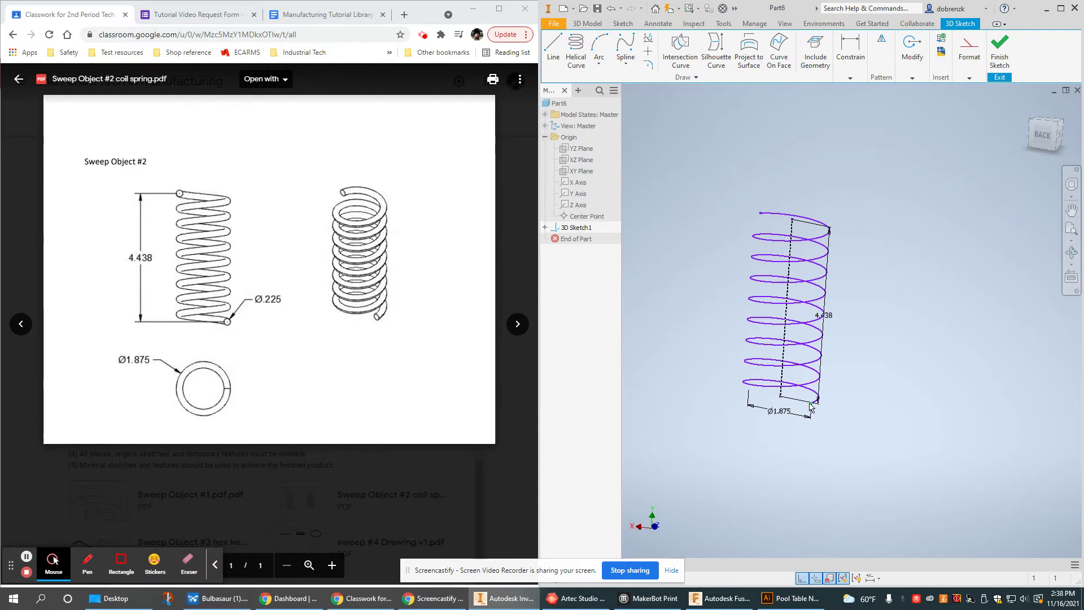
{"action": "left_click", "coordinate": [853, 78]}
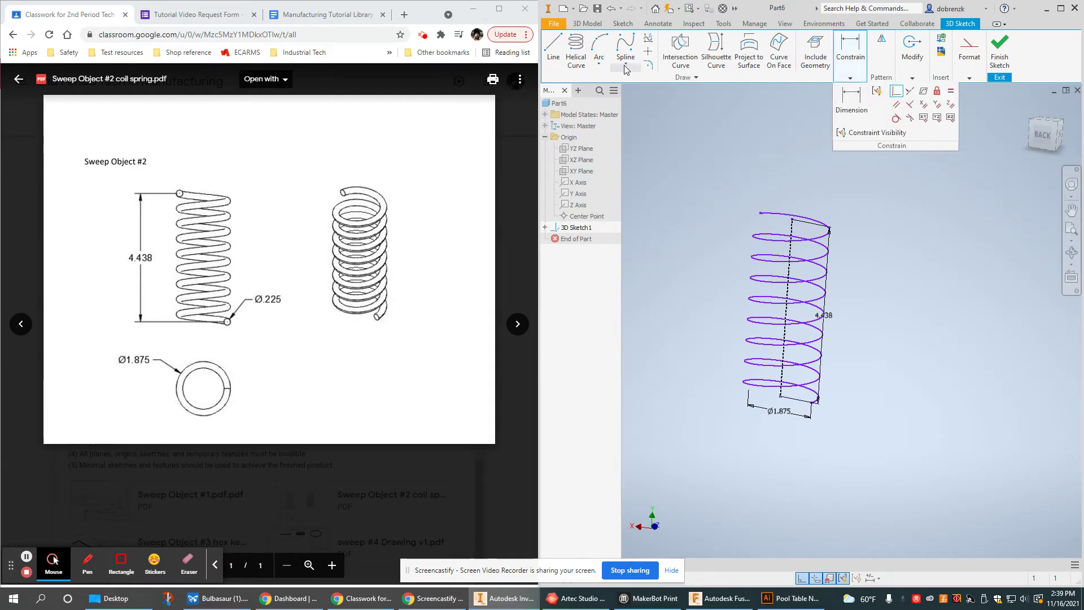
{"action": "left_click", "coordinate": [970, 78]}
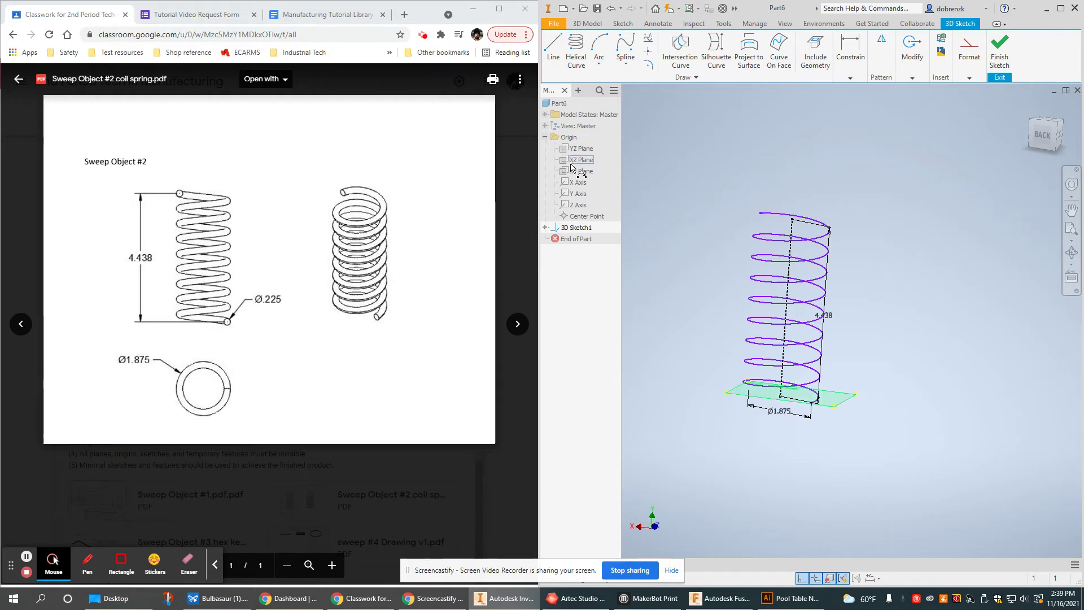
{"action": "left_click", "coordinate": [576, 163]}
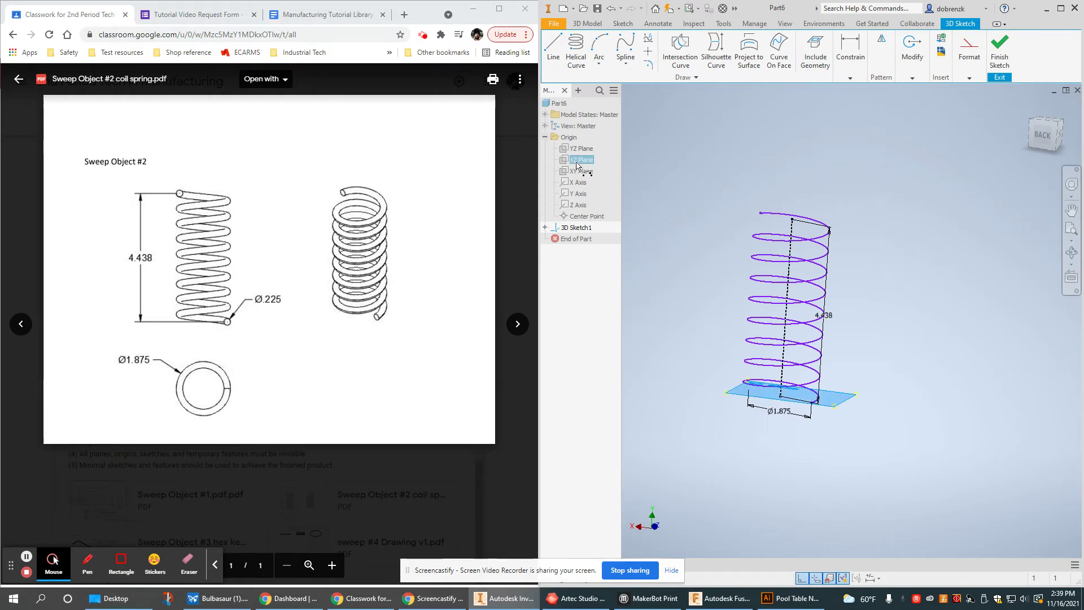
{"action": "left_click", "coordinate": [820, 405]}
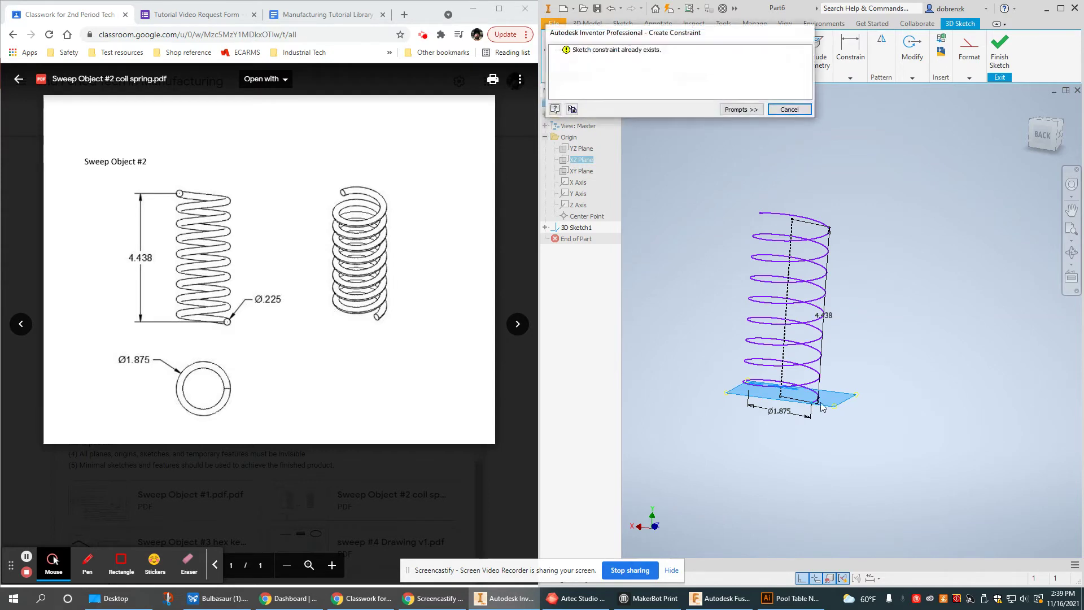
{"action": "left_click", "coordinate": [789, 110]}
{"action": "right_click", "coordinate": [867, 368]}
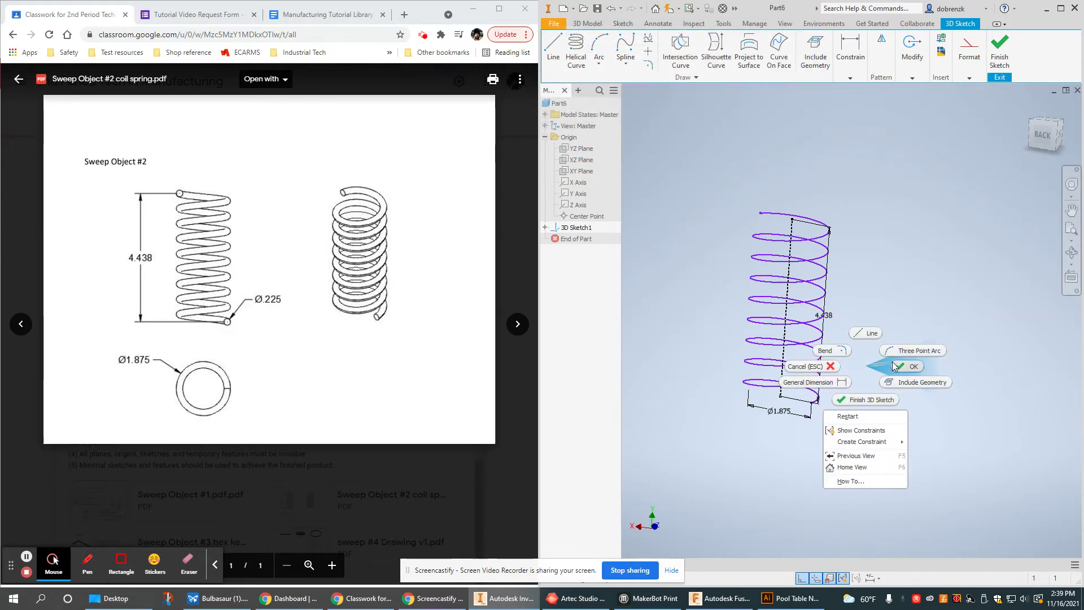
{"action": "left_click", "coordinate": [894, 366]}
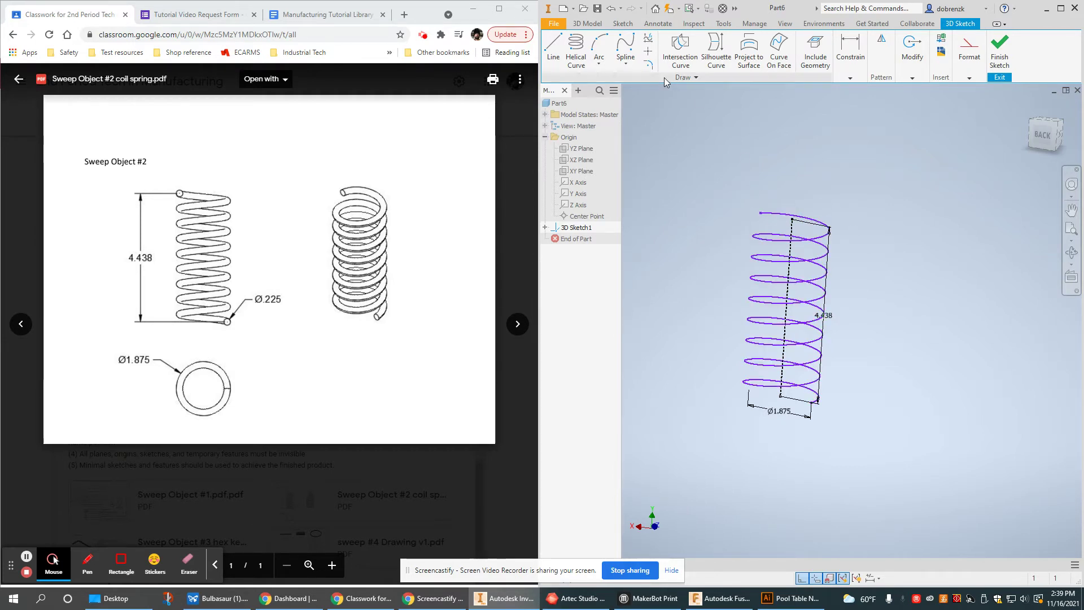
Step: Constrain the helix's remaining rotation about its axis and finish the 3D sketch
{"action": "left_click", "coordinate": [851, 79]}
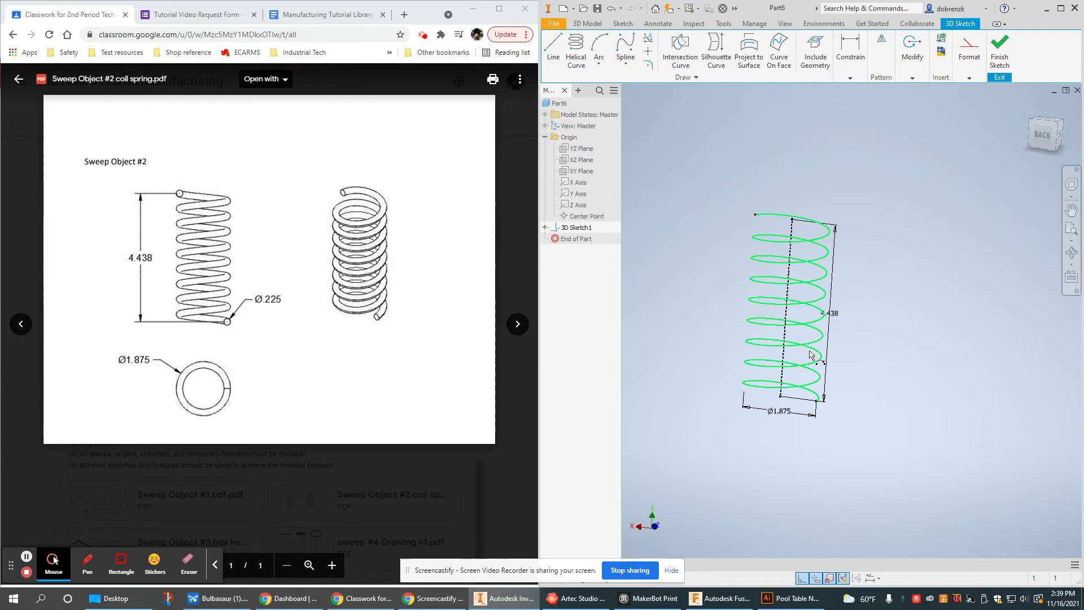
{"action": "middle_click_drag", "start_coordinate": [864, 424], "coordinate": [931, 397]}
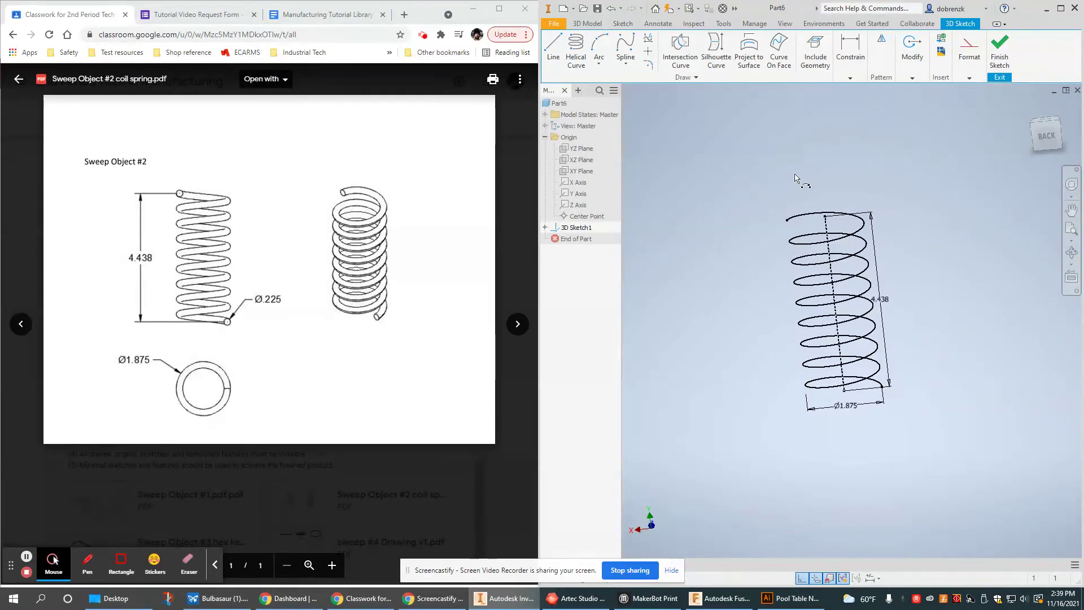
{"action": "left_click", "coordinate": [1000, 50]}
{"action": "middle_click_drag", "start_coordinate": [653, 169], "coordinate": [613, 171]}
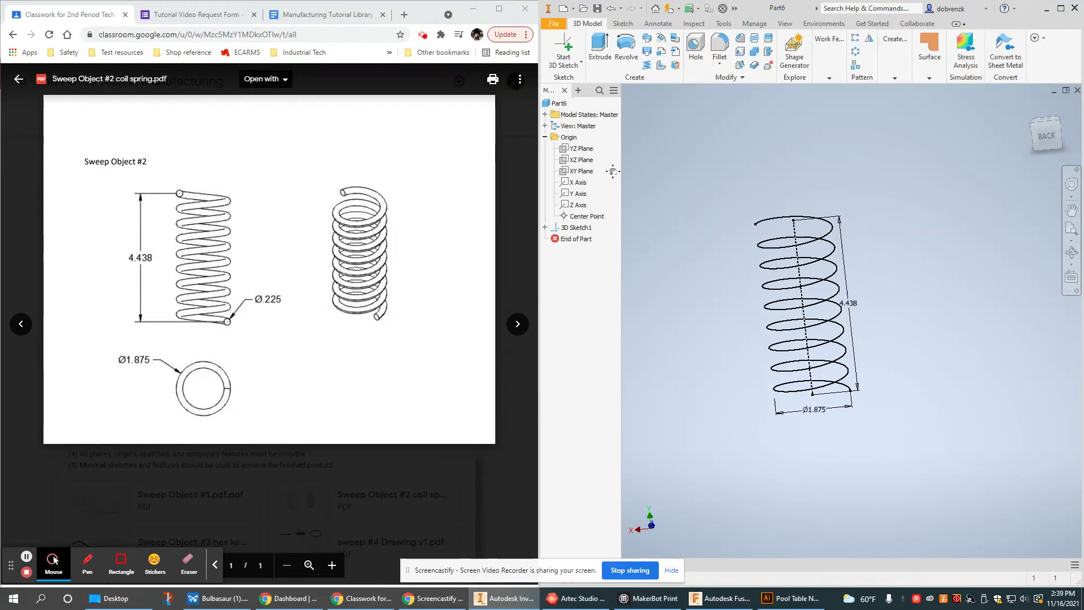
{"action": "scroll", "coordinate": [776, 246], "scroll_direction": "up", "scroll_amount": 4}
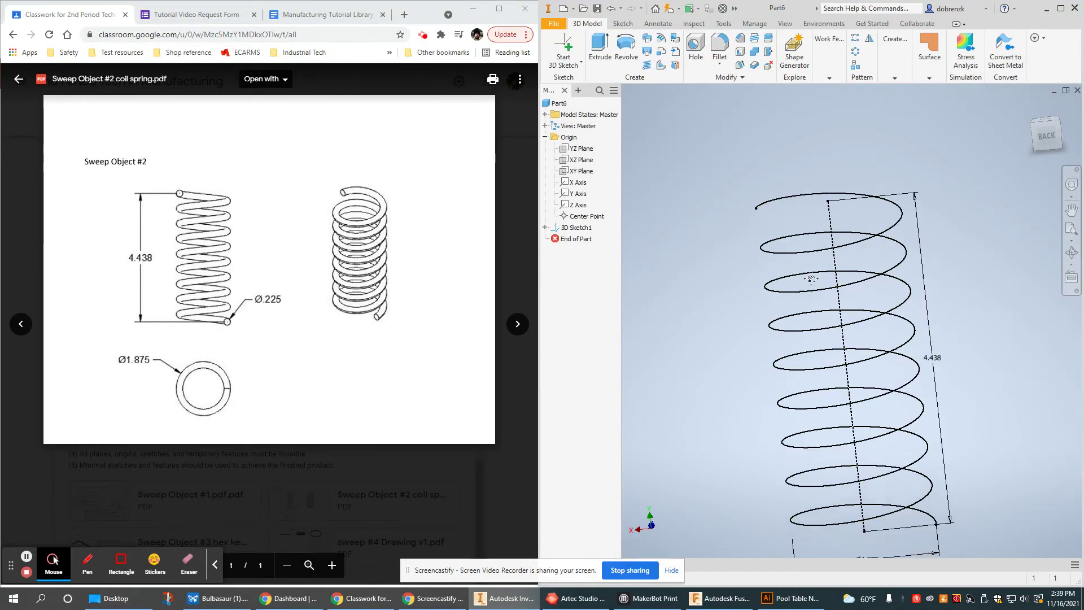
Step: Start a 2D sketch on the XY Plane for the spring's wire profile
{"action": "scroll", "coordinate": [811, 278], "scroll_direction": "down", "scroll_amount": 2}
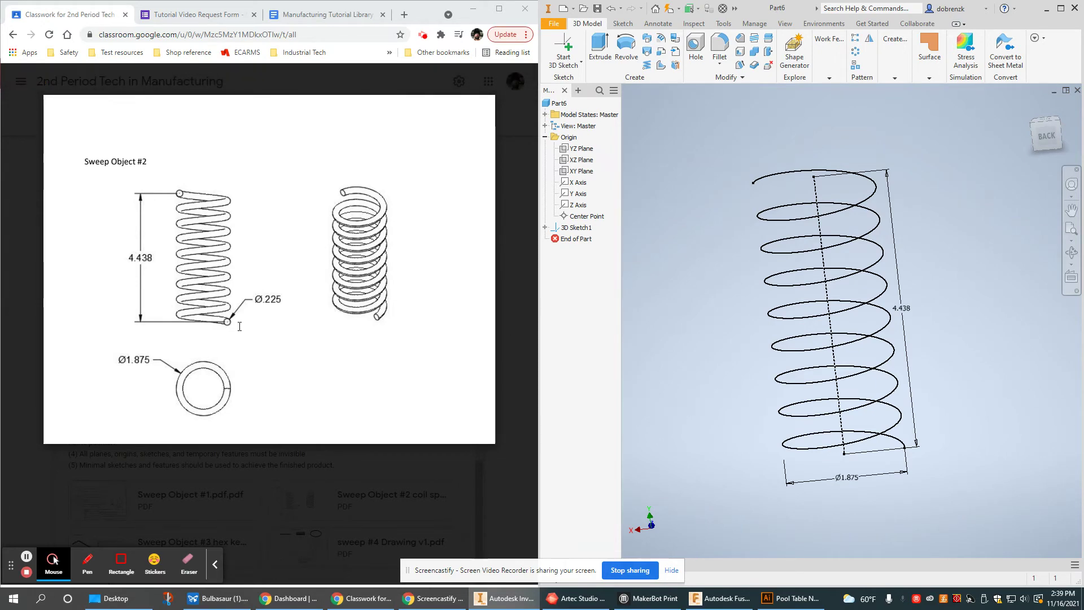
{"action": "middle_click_drag", "start_coordinate": [756, 184], "coordinate": [773, 173]}
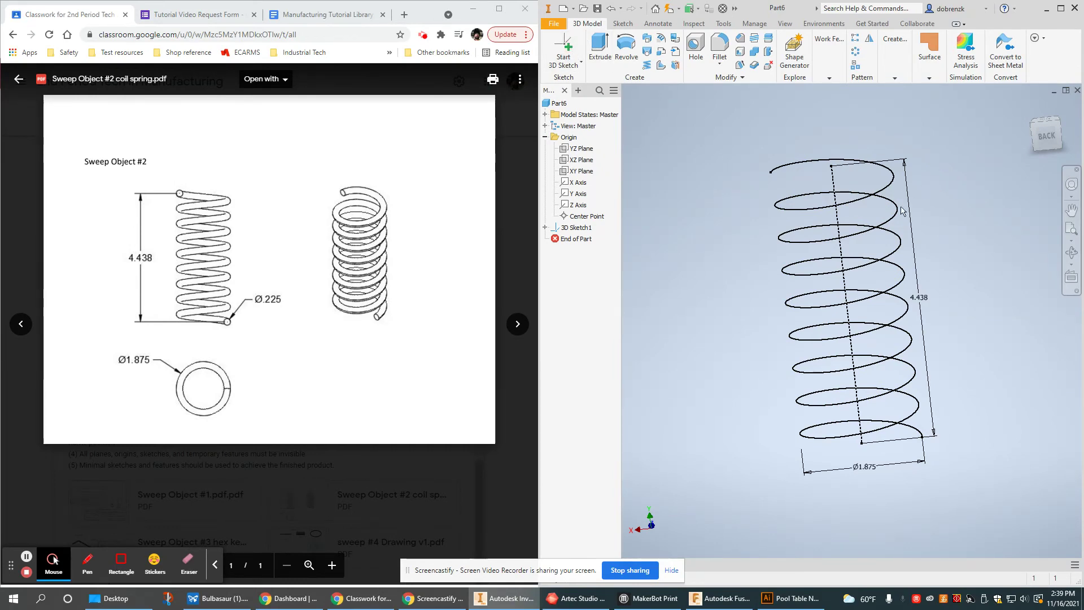
{"action": "mouse_move", "coordinate": [932, 246]}
{"action": "middle_mouse_down", "text": "shift"}
{"action": "mouse_move", "coordinate": [912, 264]}
{"action": "mouse_move", "coordinate": [895, 256]}
{"action": "middle_mouse_up", "text": "shift"}
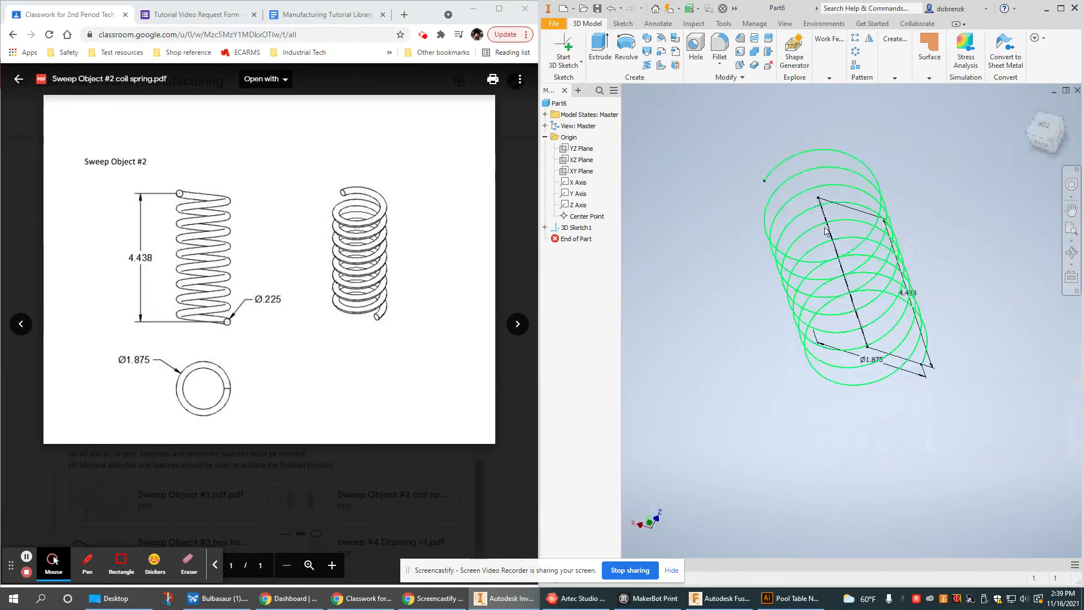
{"action": "left_click", "coordinate": [573, 171]}
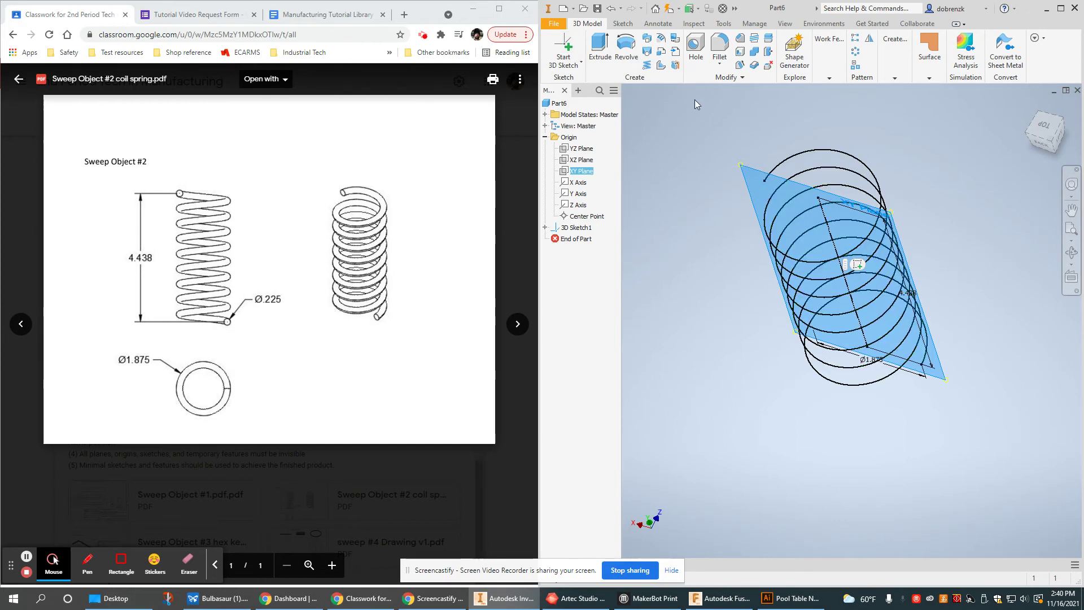
{"action": "left_click", "coordinate": [580, 61]}
{"action": "left_click", "coordinate": [576, 86]}
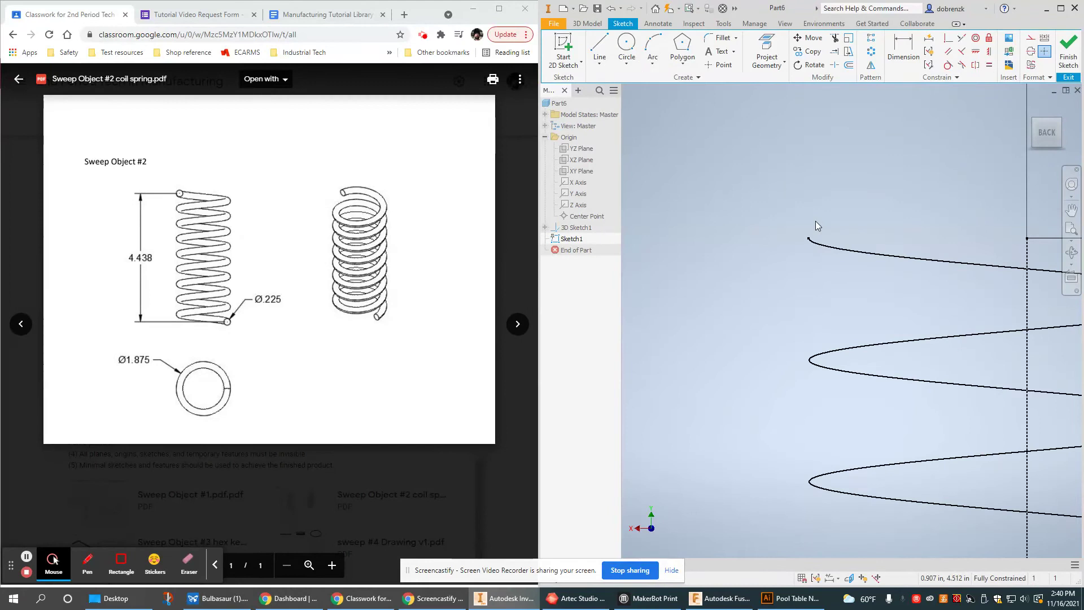
Step: Project the helix's upper endpoint into the sketch and draw a circle about 0.175 in in diameter centred on it
{"action": "key", "text": "p"}
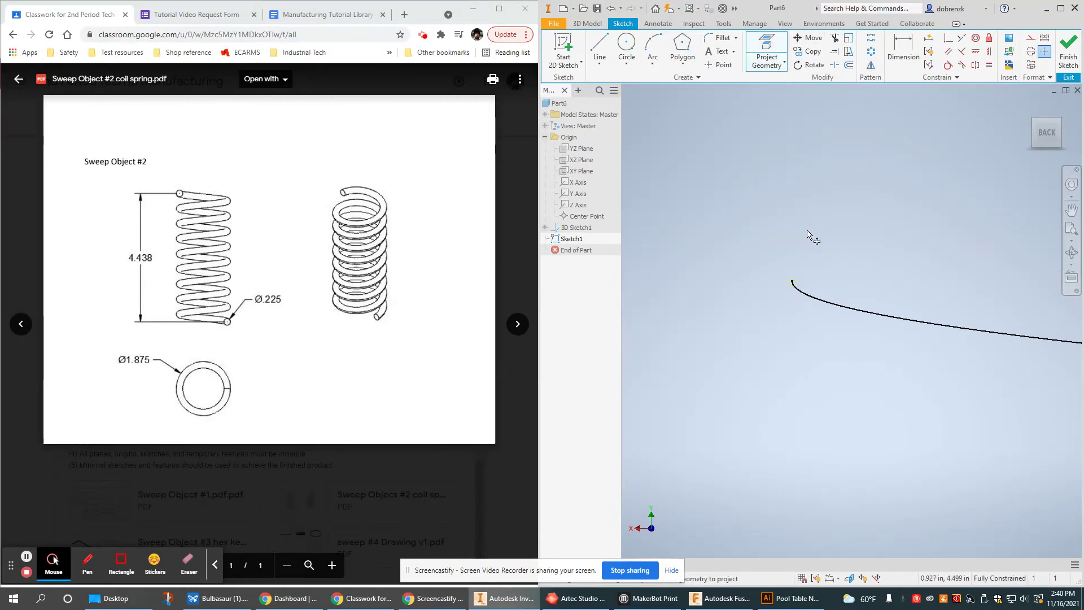
{"action": "key", "text": "c"}
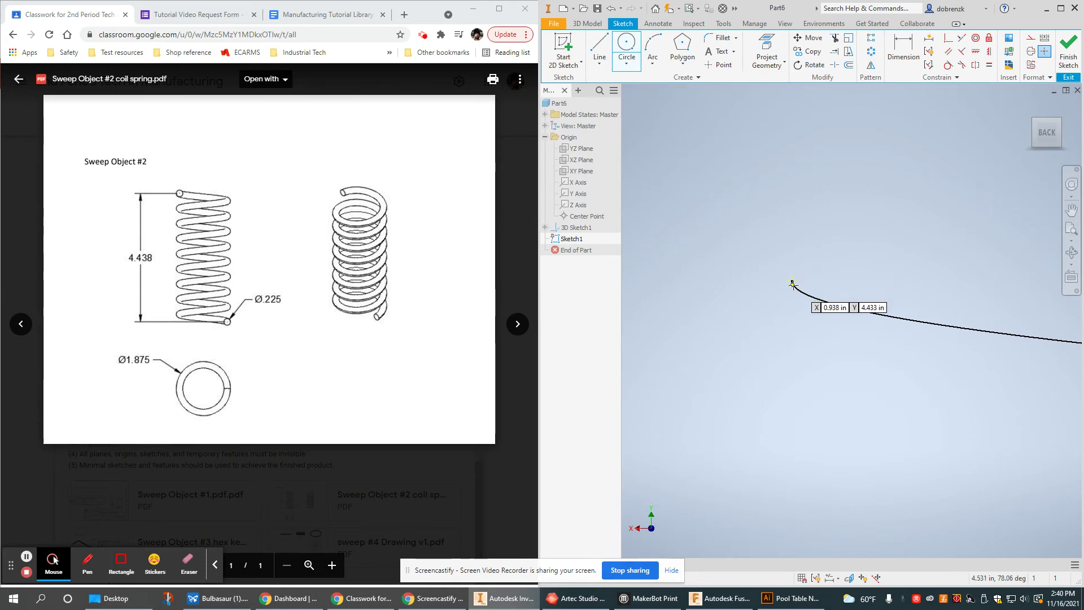
{"action": "left_click", "coordinate": [792, 282]}
{"action": "left_click", "coordinate": [761, 216]}
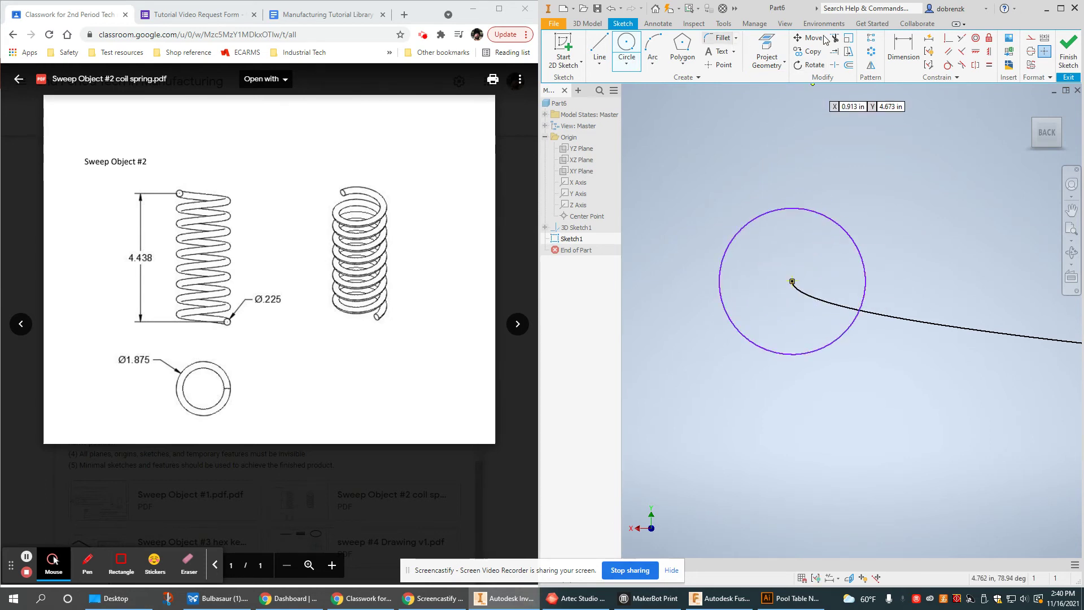
Step: Dimension the profile circle's diameter as 0.225 in
{"action": "left_click", "coordinate": [904, 51]}
{"action": "left_click", "coordinate": [808, 210]}
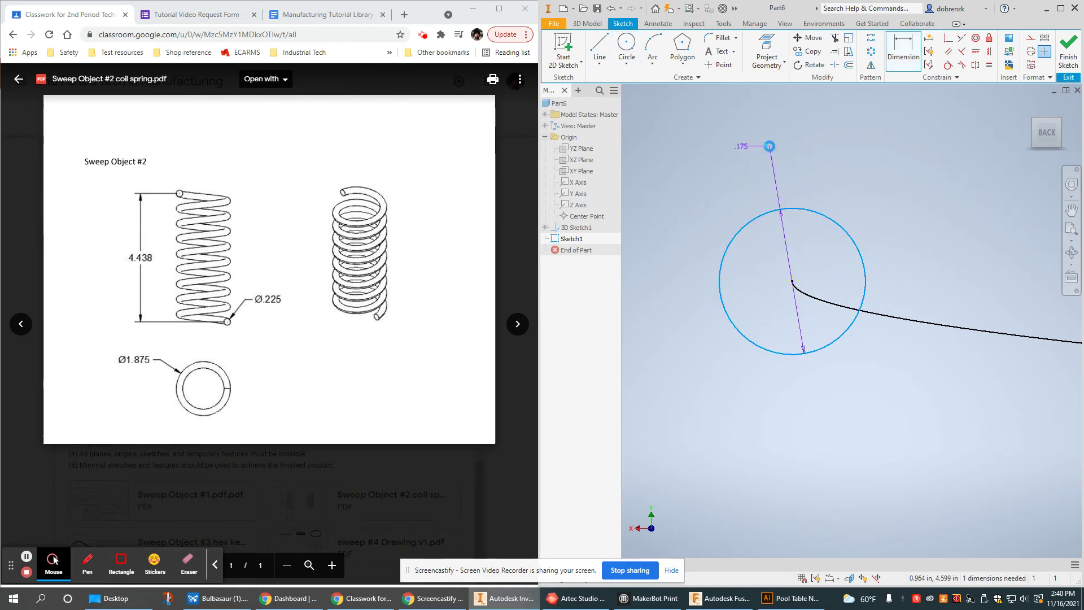
{"action": "left_click", "coordinate": [769, 146]}
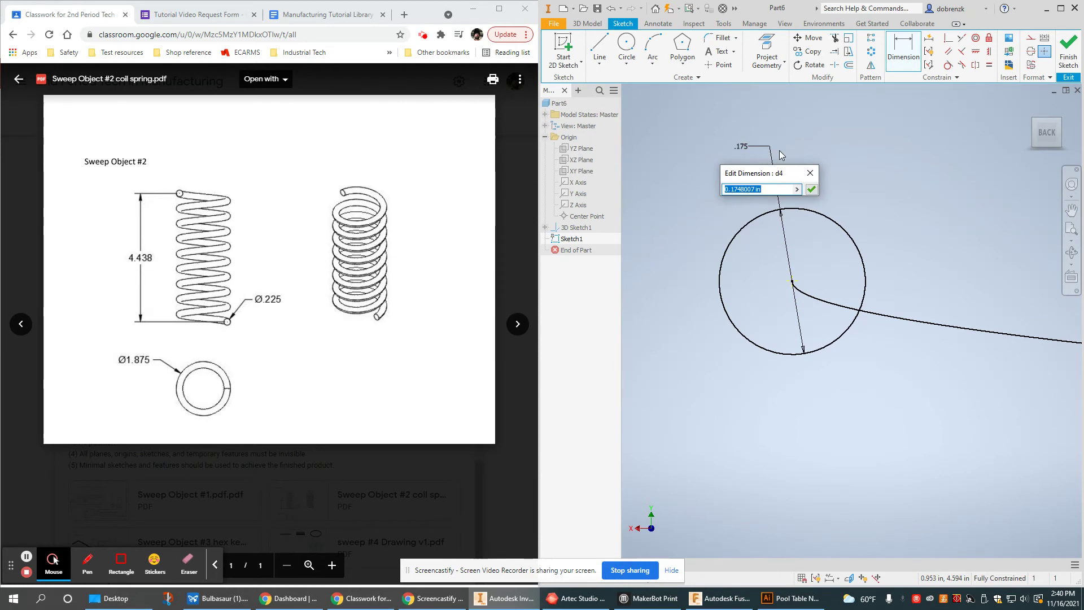
{"action": "key", "text": "Return"}
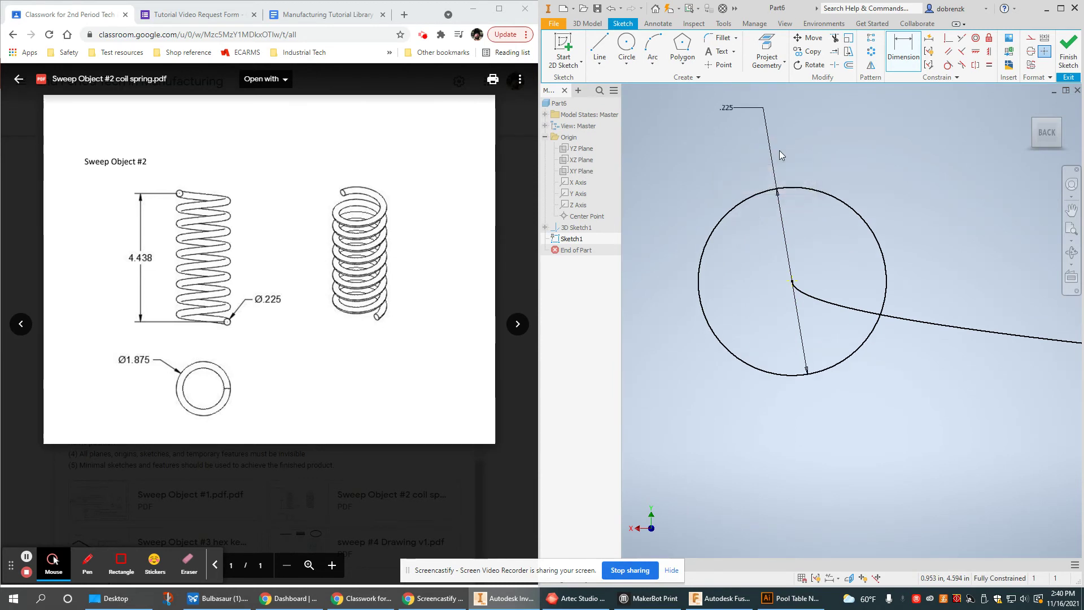
Step: Sweep the circle profile along the helical curve with 0 deg taper and 0 deg twist to create the solid spring
{"action": "scroll", "coordinate": [980, 405], "scroll_direction": "down", "scroll_amount": 5}
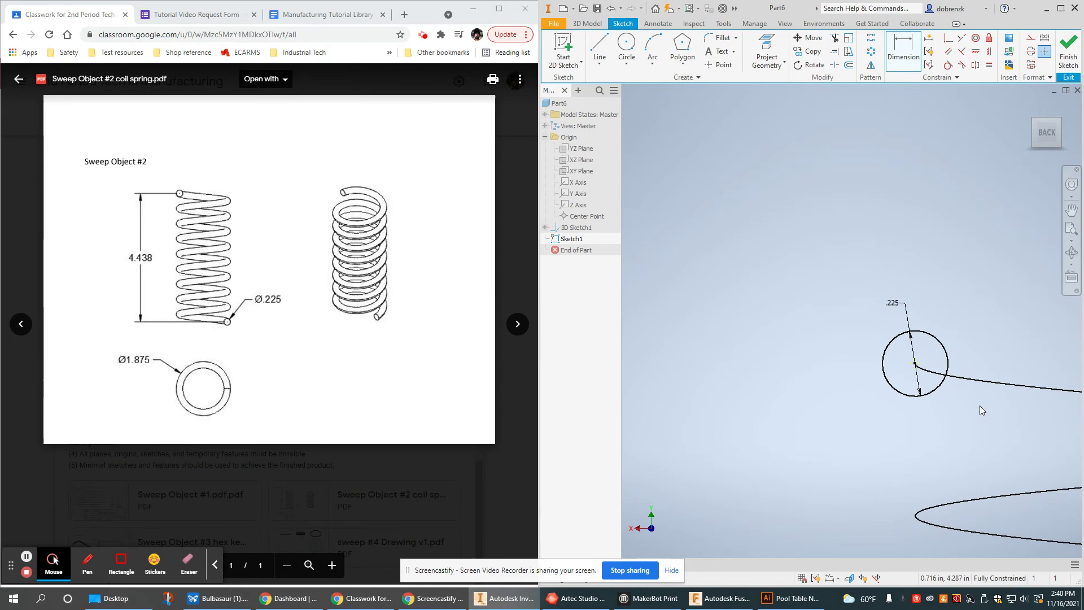
{"action": "scroll", "coordinate": [1017, 392], "scroll_direction": "down", "scroll_amount": 3}
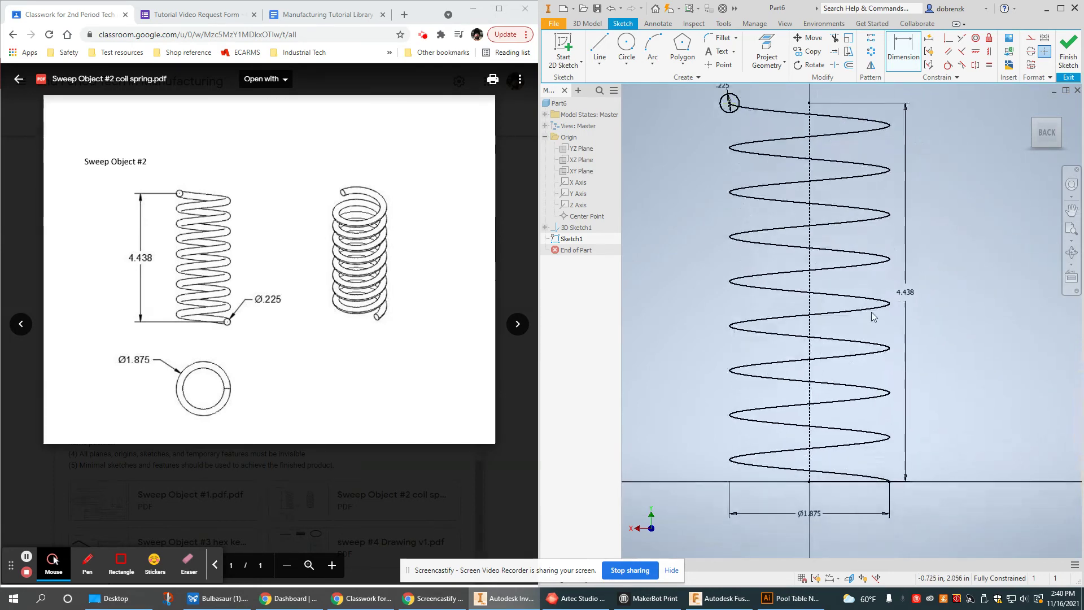
{"action": "scroll", "coordinate": [871, 322], "scroll_direction": "down", "scroll_amount": 2}
{"action": "middle_click_drag", "start_coordinate": [871, 334], "coordinate": [782, 124], "text": "shift"}
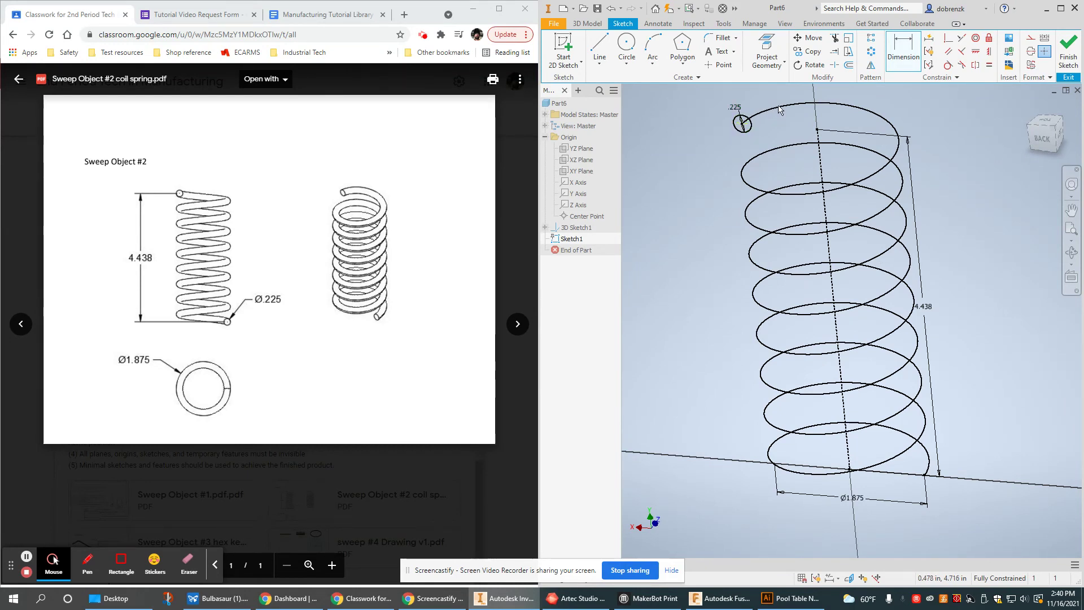
{"action": "left_click", "coordinate": [592, 24]}
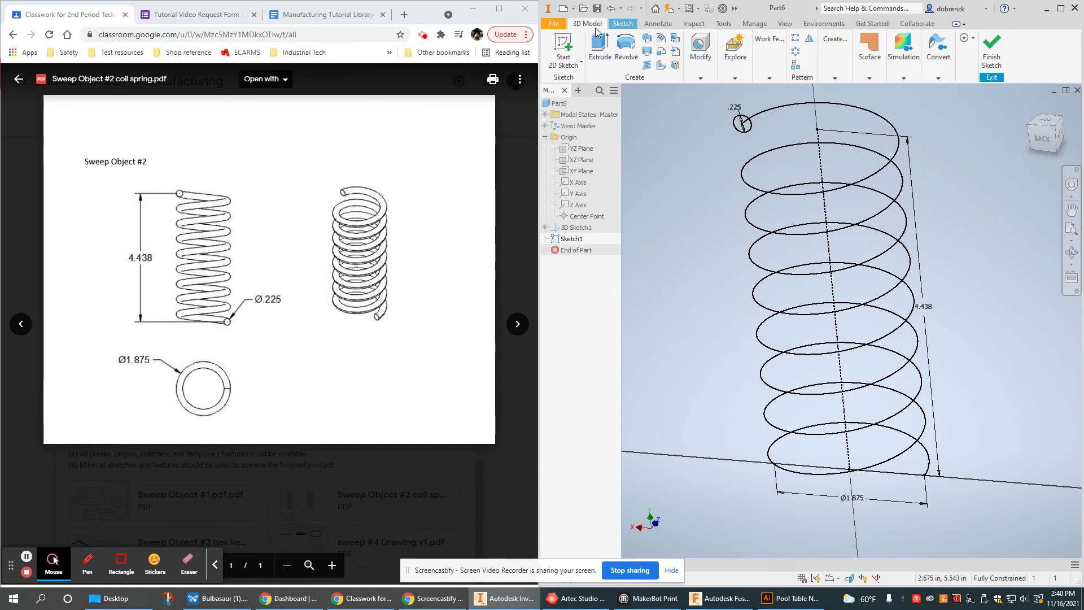
{"action": "left_click", "coordinate": [648, 38]}
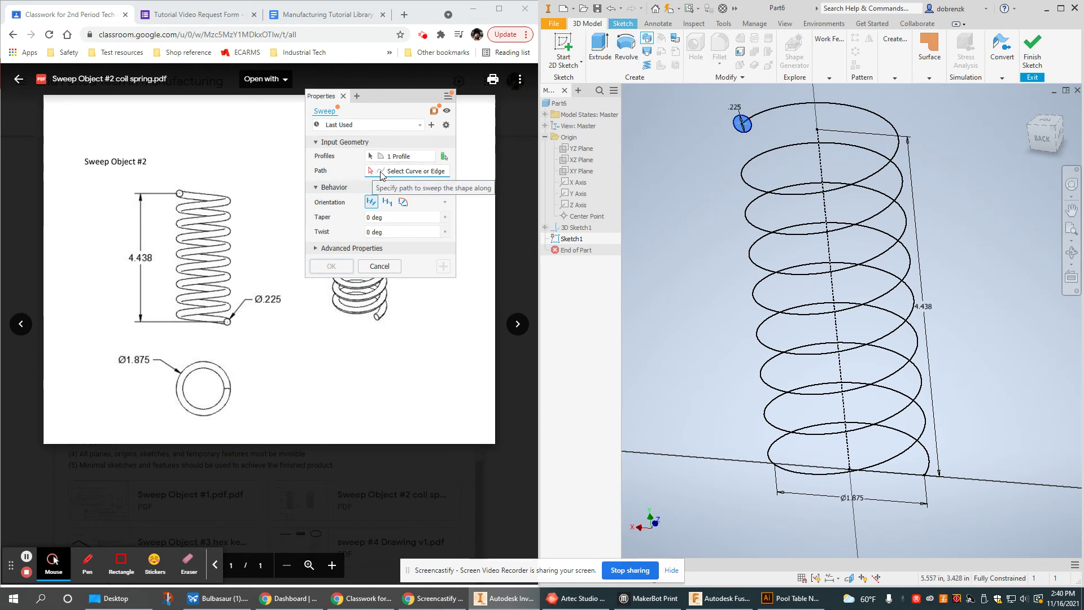
{"action": "left_click", "coordinate": [779, 110]}
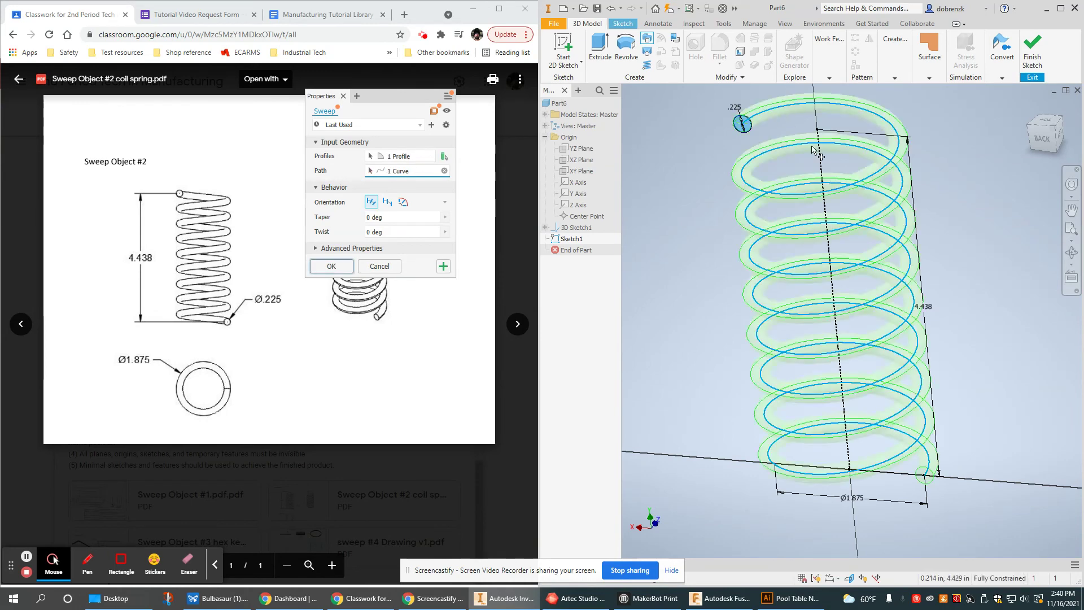
{"action": "left_click", "coordinate": [334, 267]}
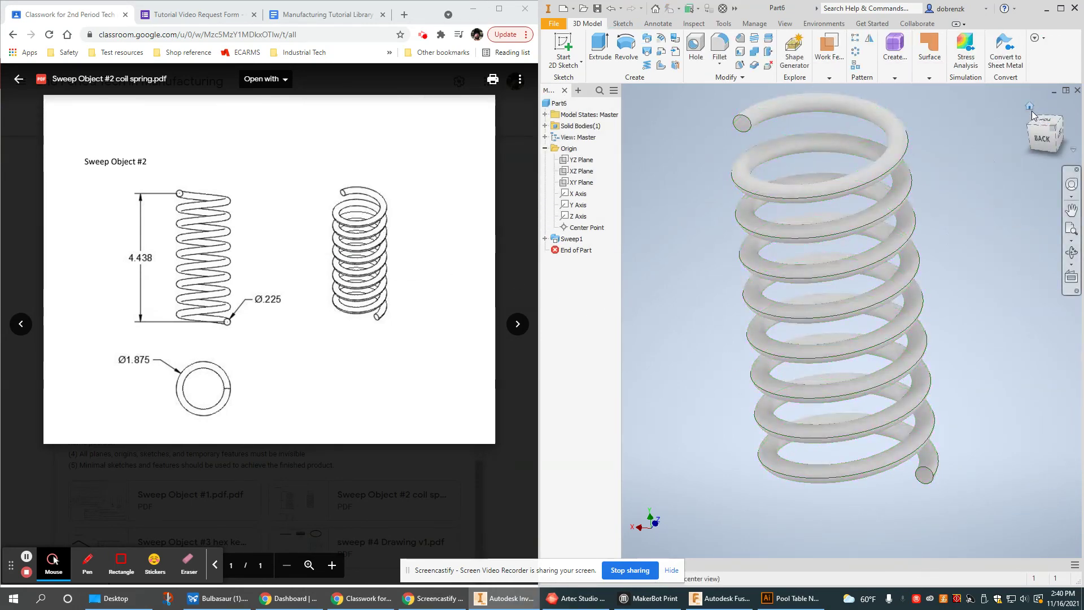
Step: Orient the spring to the top-back-left isometric view matching the drawing and set it as the home view with Fit to View
{"action": "middle_click_drag", "start_coordinate": [924, 350], "coordinate": [904, 333], "text": "shift"}
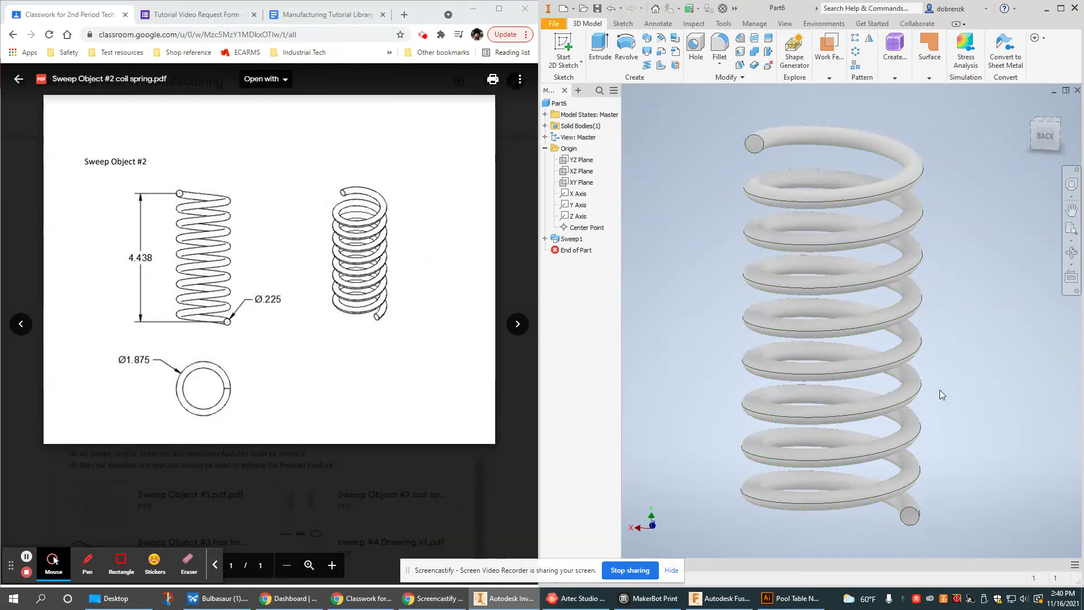
{"action": "mouse_move", "coordinate": [940, 390]}
{"action": "middle_mouse_down", "text": "shift"}
{"action": "mouse_move", "coordinate": [963, 375]}
{"action": "mouse_move", "coordinate": [932, 374]}
{"action": "middle_mouse_up", "text": "shift"}
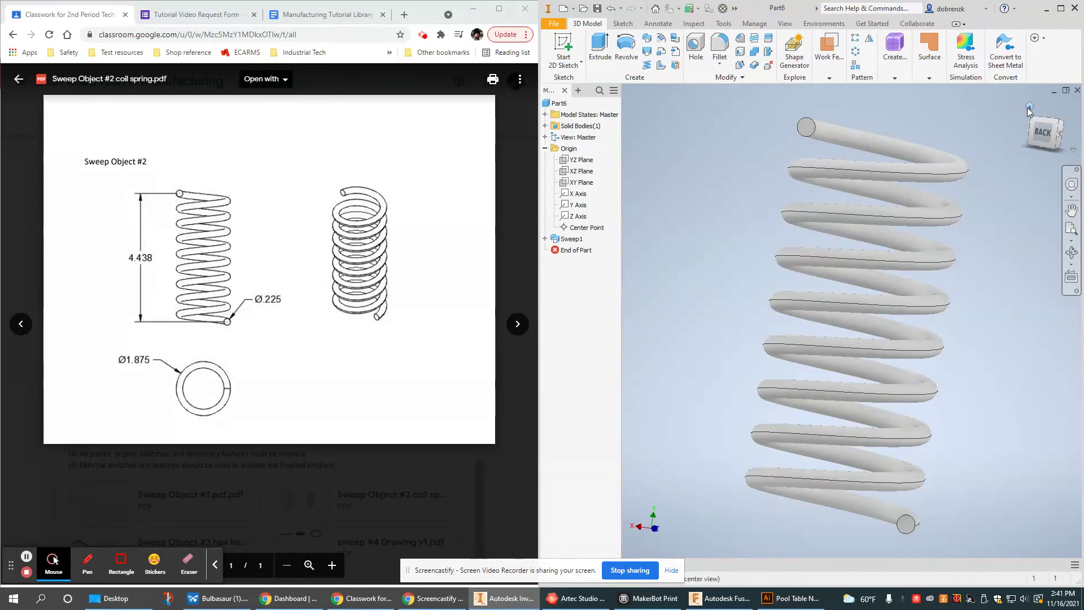
{"action": "left_click", "coordinate": [1027, 107]}
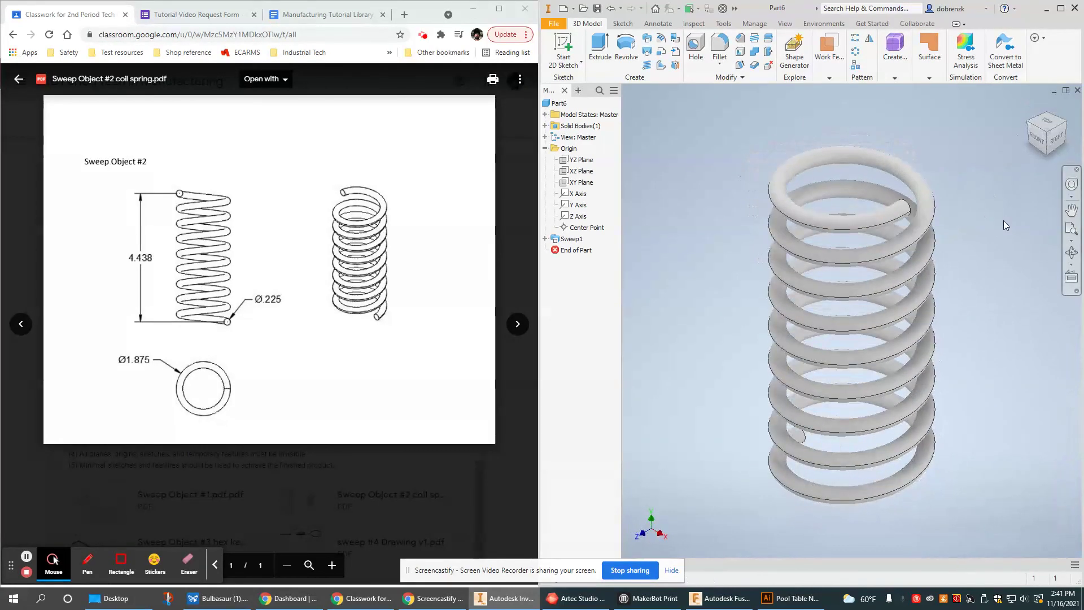
{"action": "left_click", "coordinate": [1064, 135]}
{"action": "left_click", "coordinate": [1029, 107]}
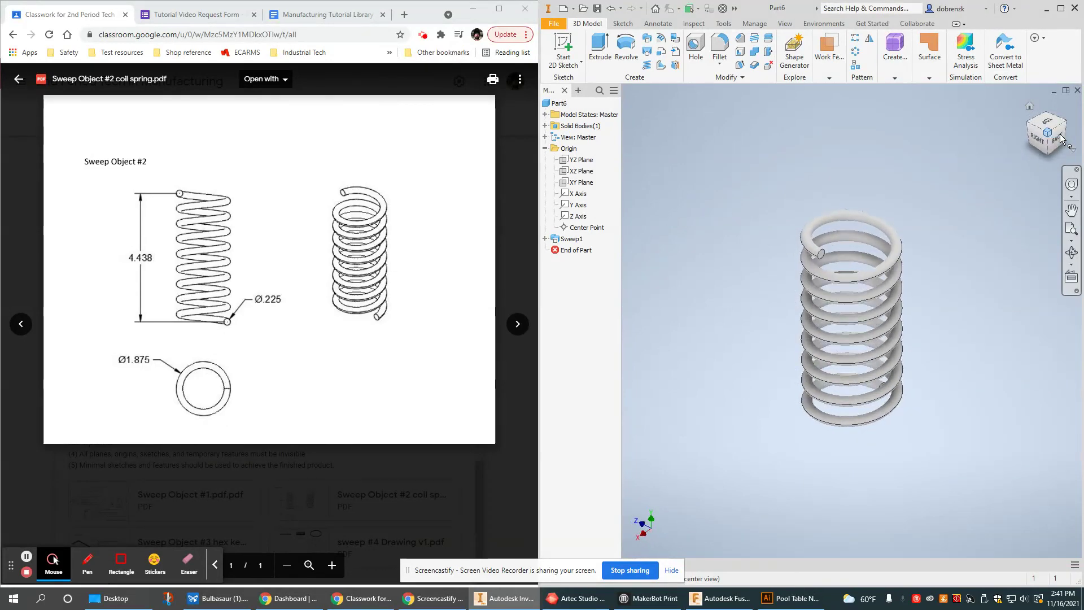
{"action": "left_click", "coordinate": [1031, 107]}
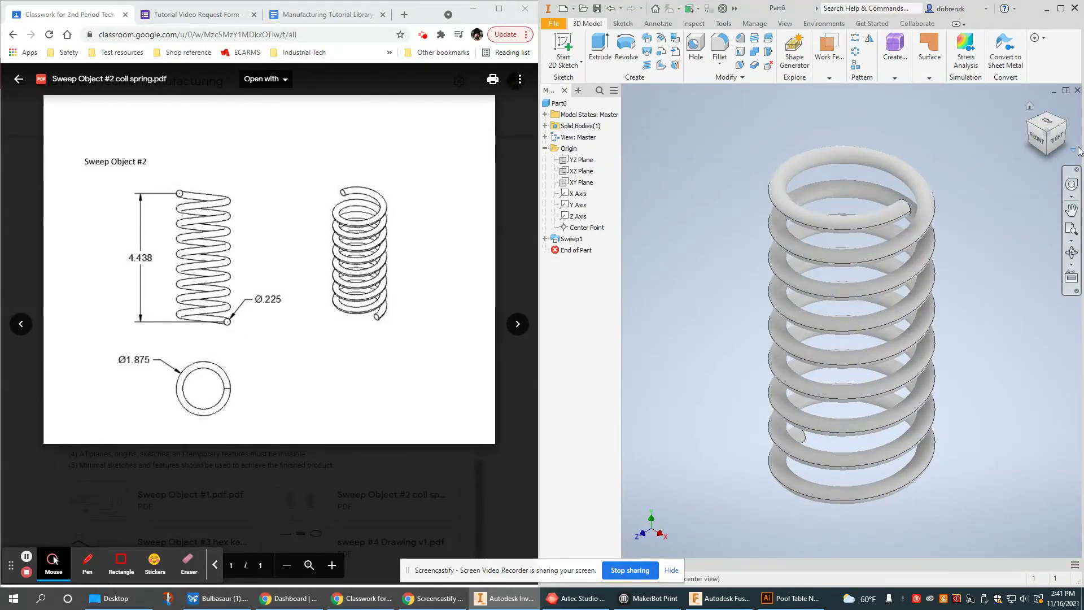
{"action": "left_click", "coordinate": [1066, 127]}
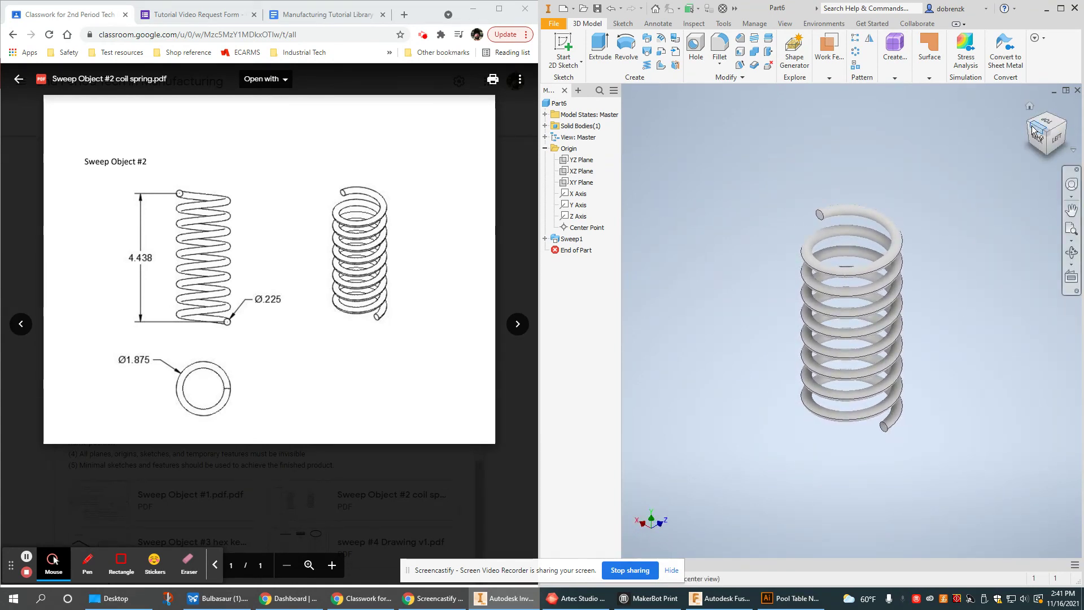
{"action": "left_click", "coordinate": [1031, 125]}
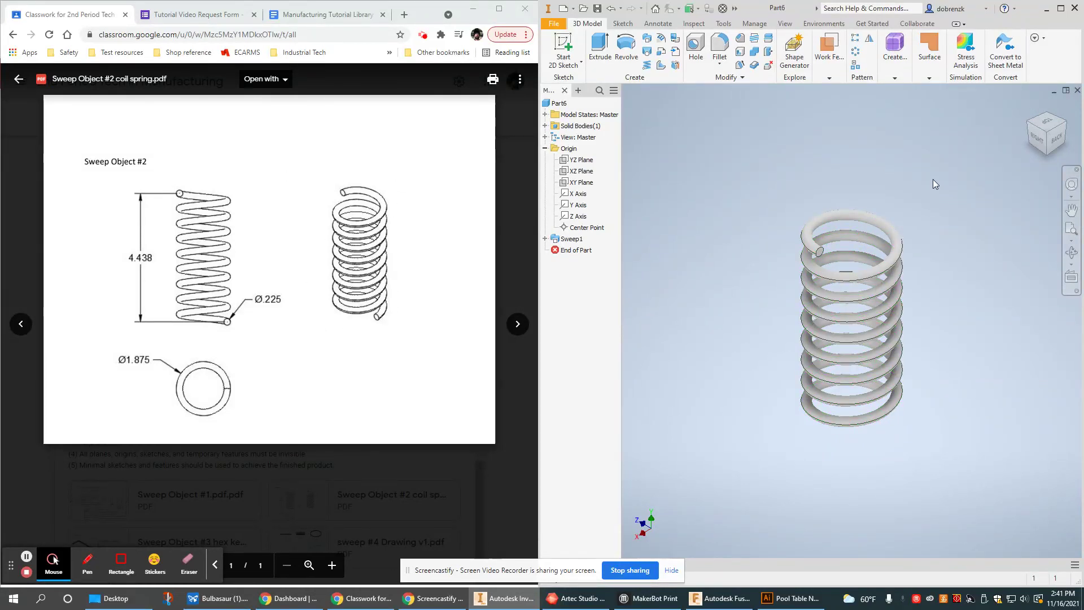
{"action": "left_click", "coordinate": [1065, 126]}
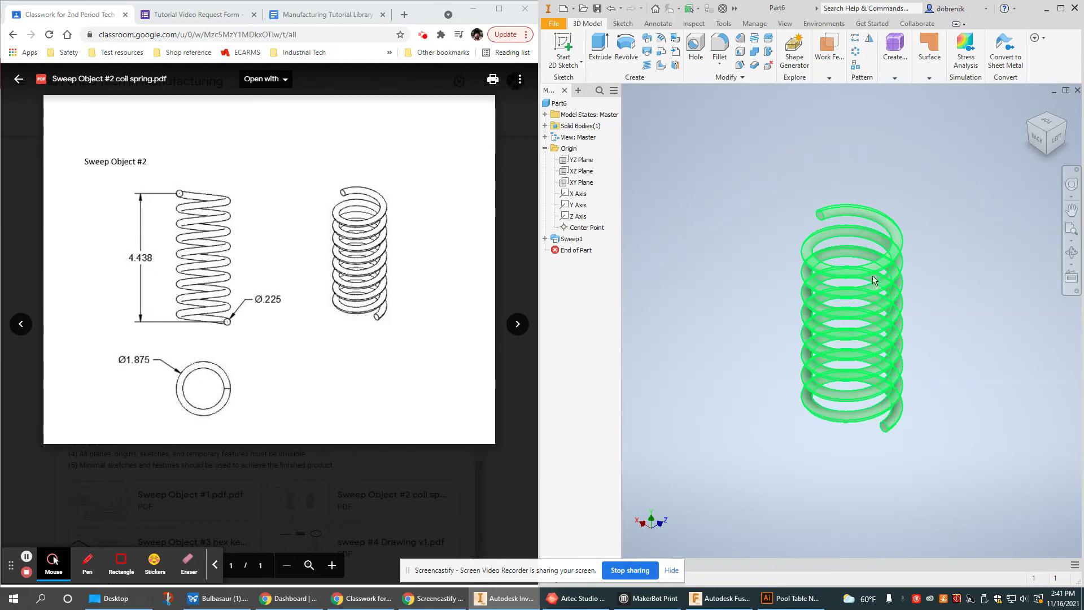
{"action": "left_click", "coordinate": [1074, 152]}
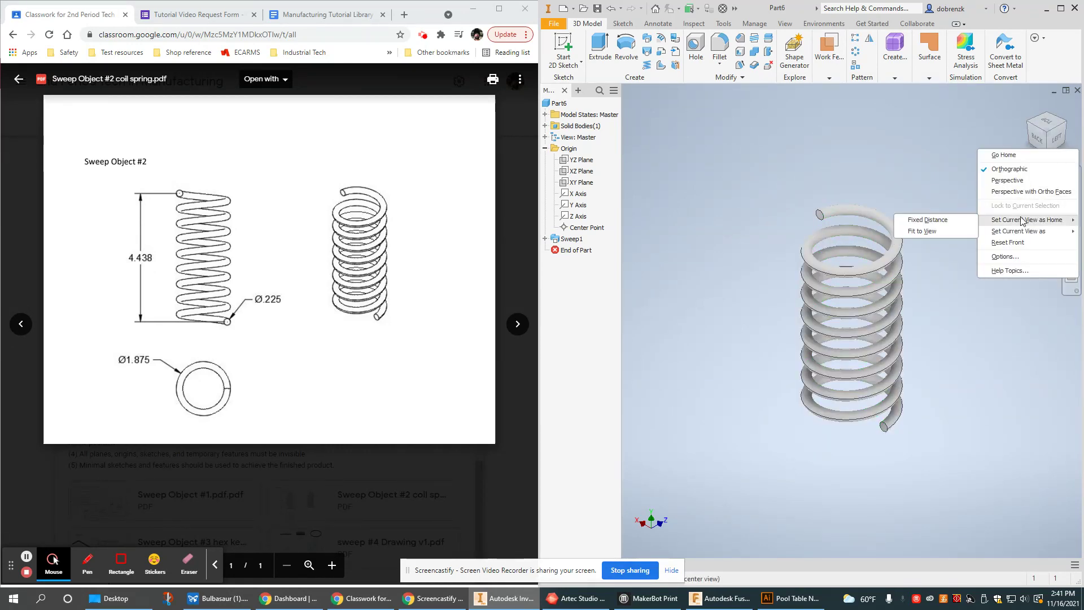
{"action": "mouse_move", "coordinate": [1008, 224]}
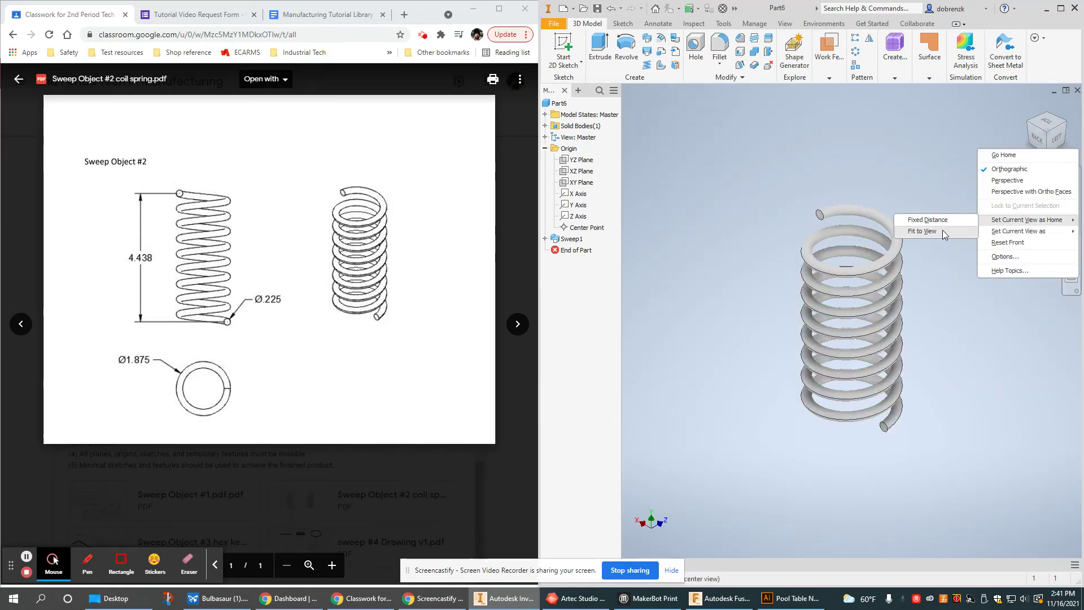
{"action": "left_click", "coordinate": [943, 232]}
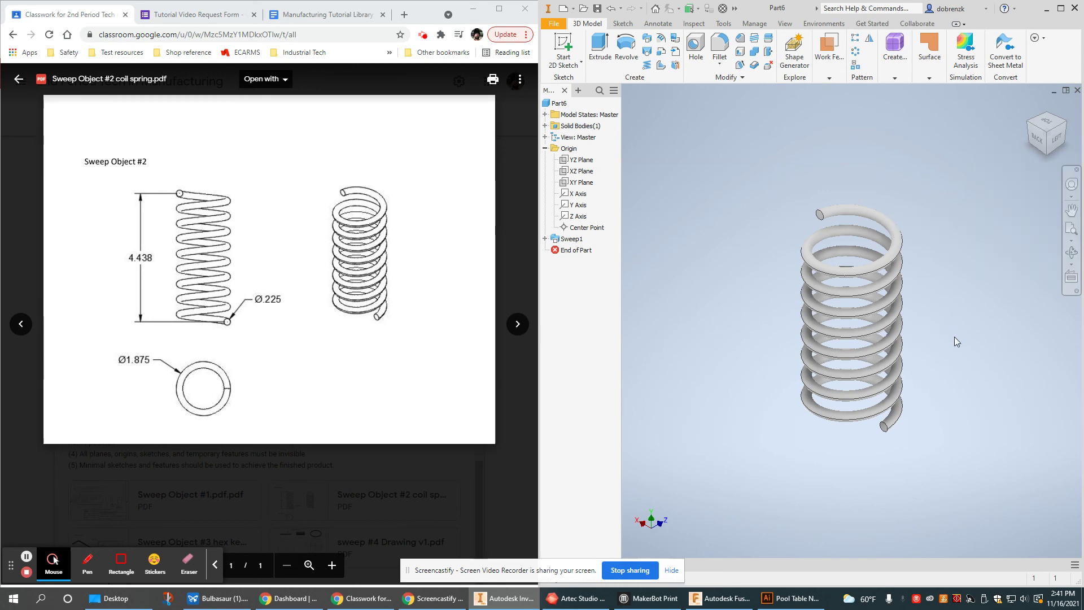